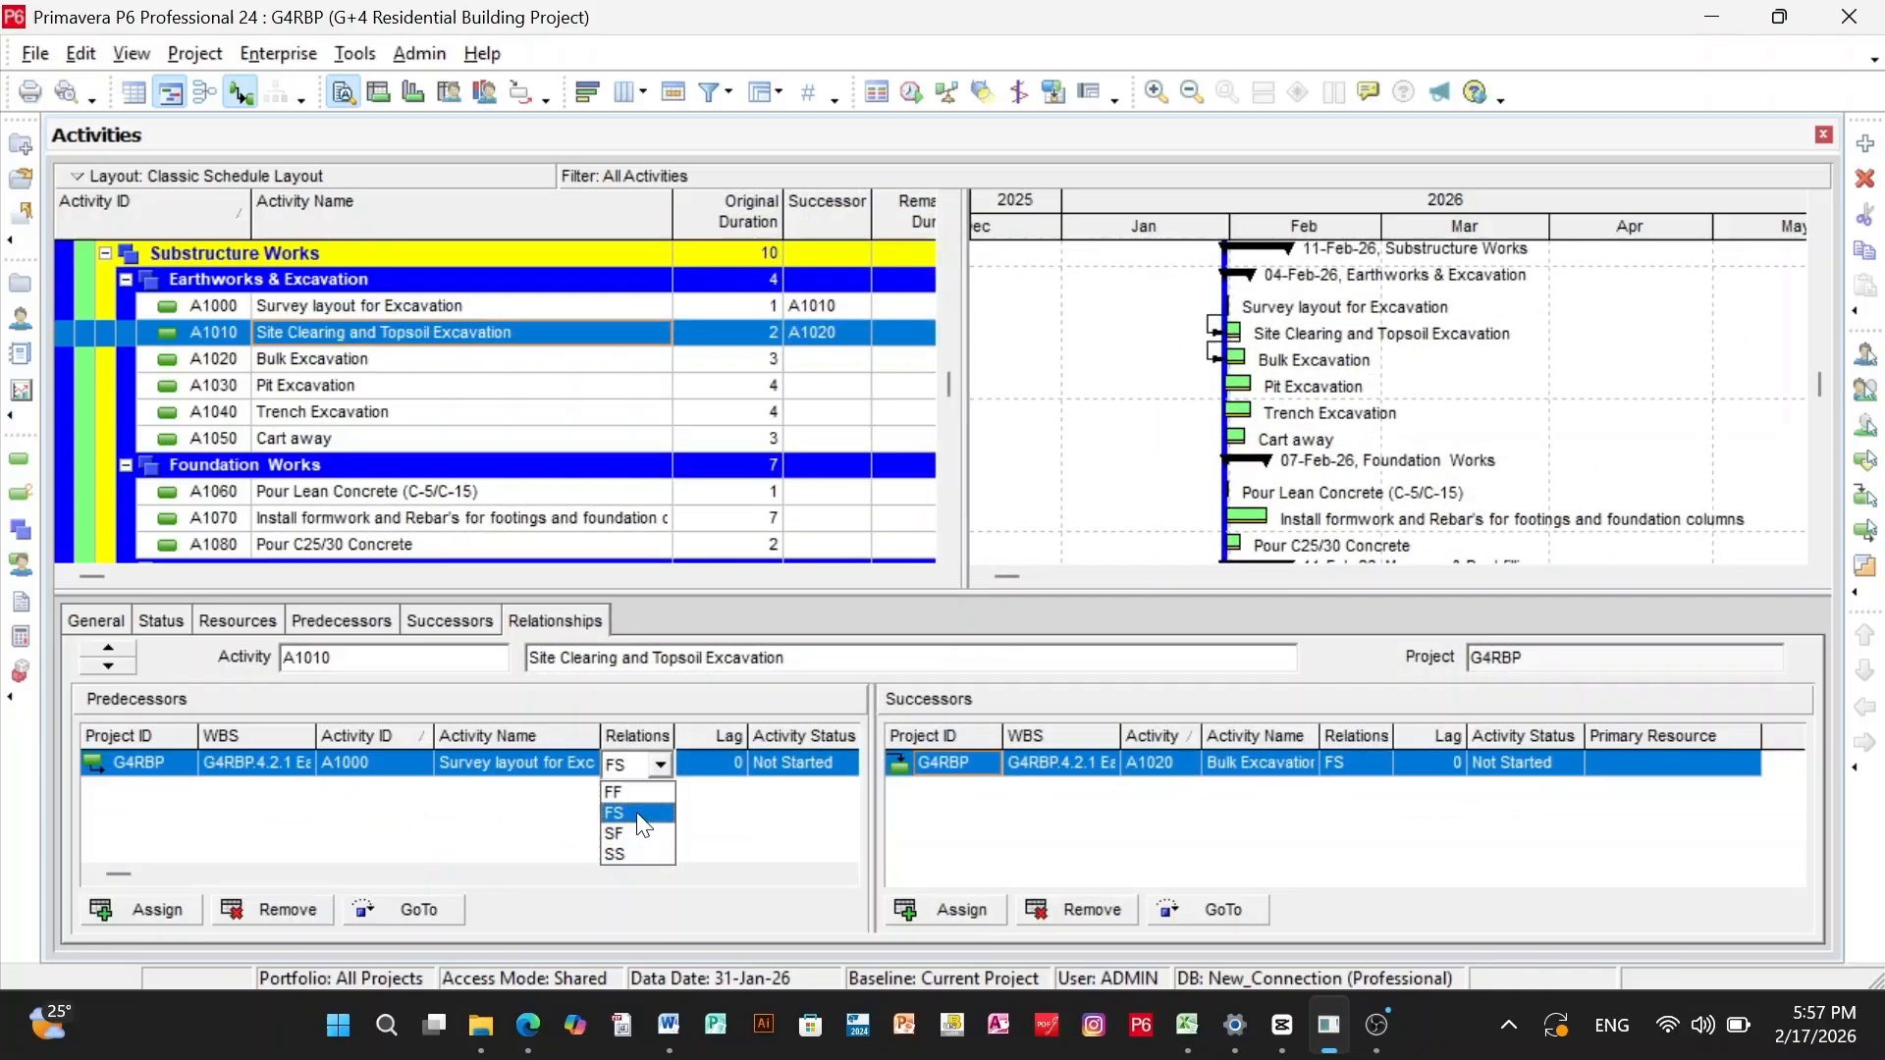
- Set the relationship type between activity A1010 and its predecessor A1000 to FS, and change it to SF
click(636, 813)
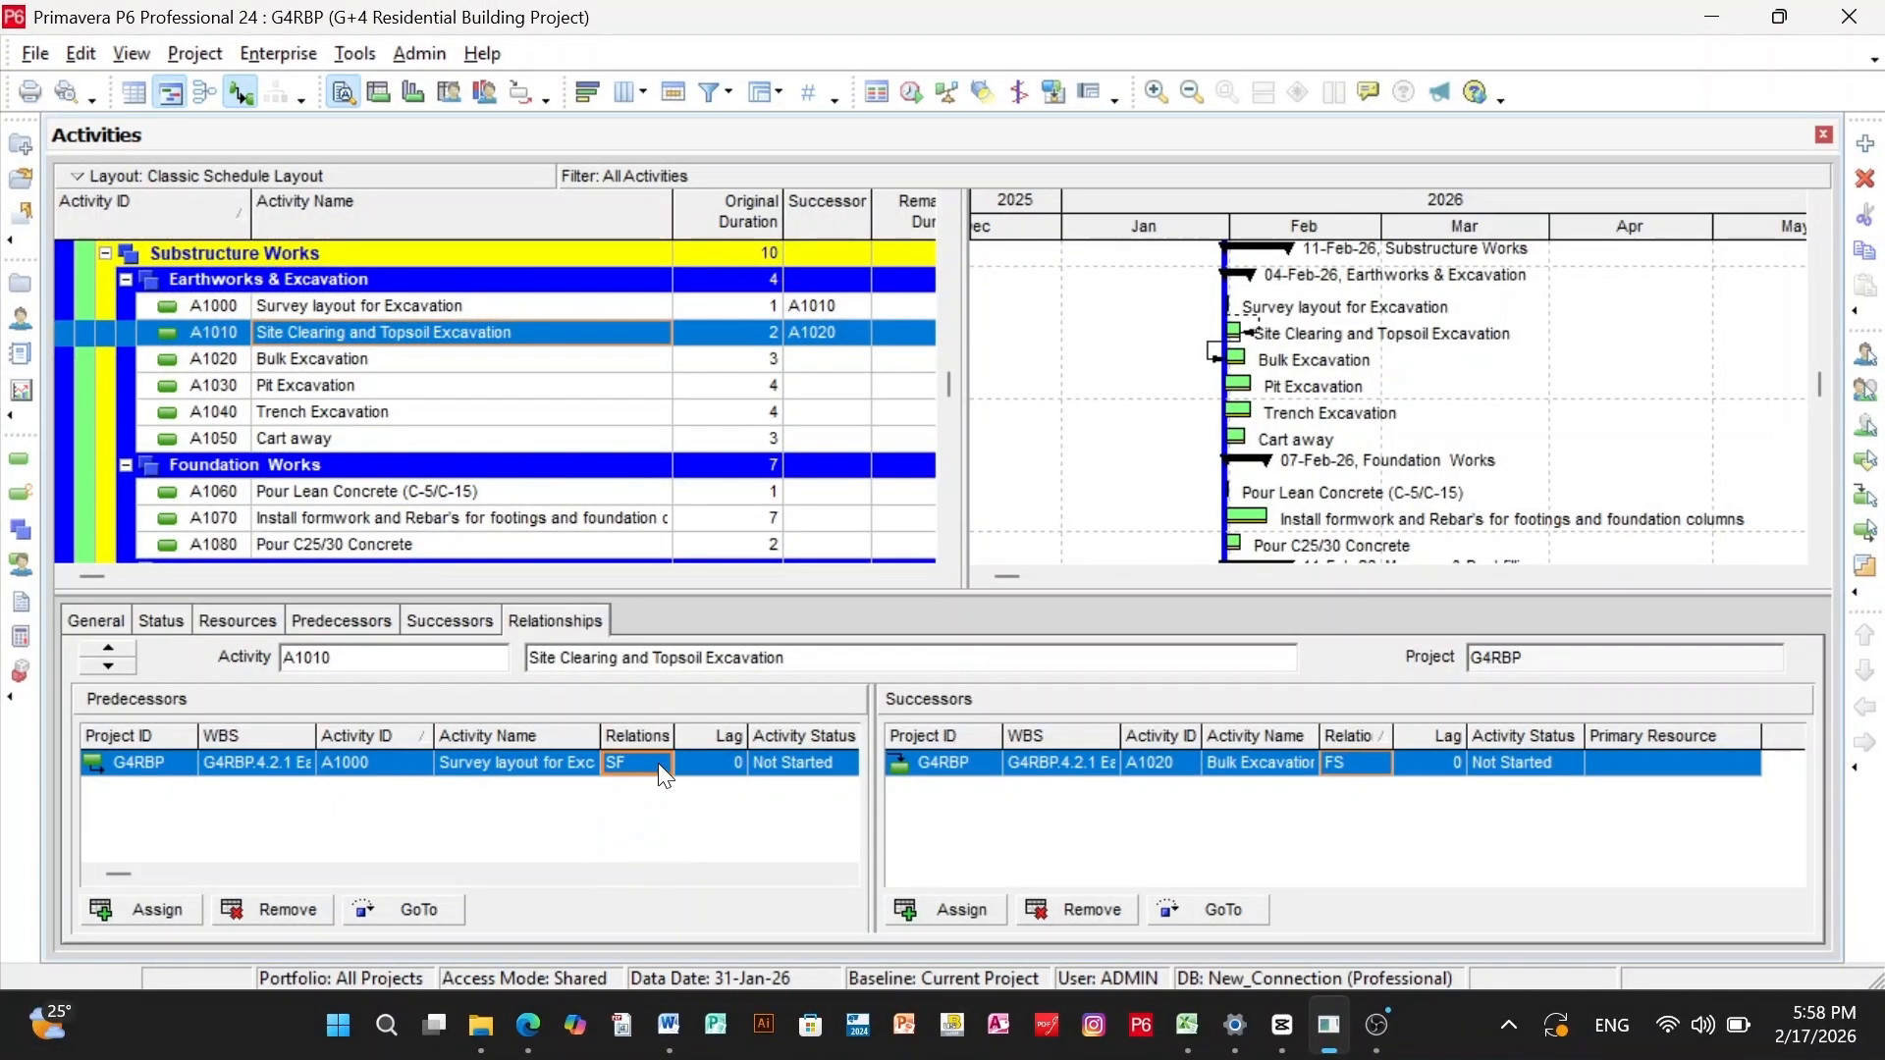
click(658, 762)
click(640, 829)
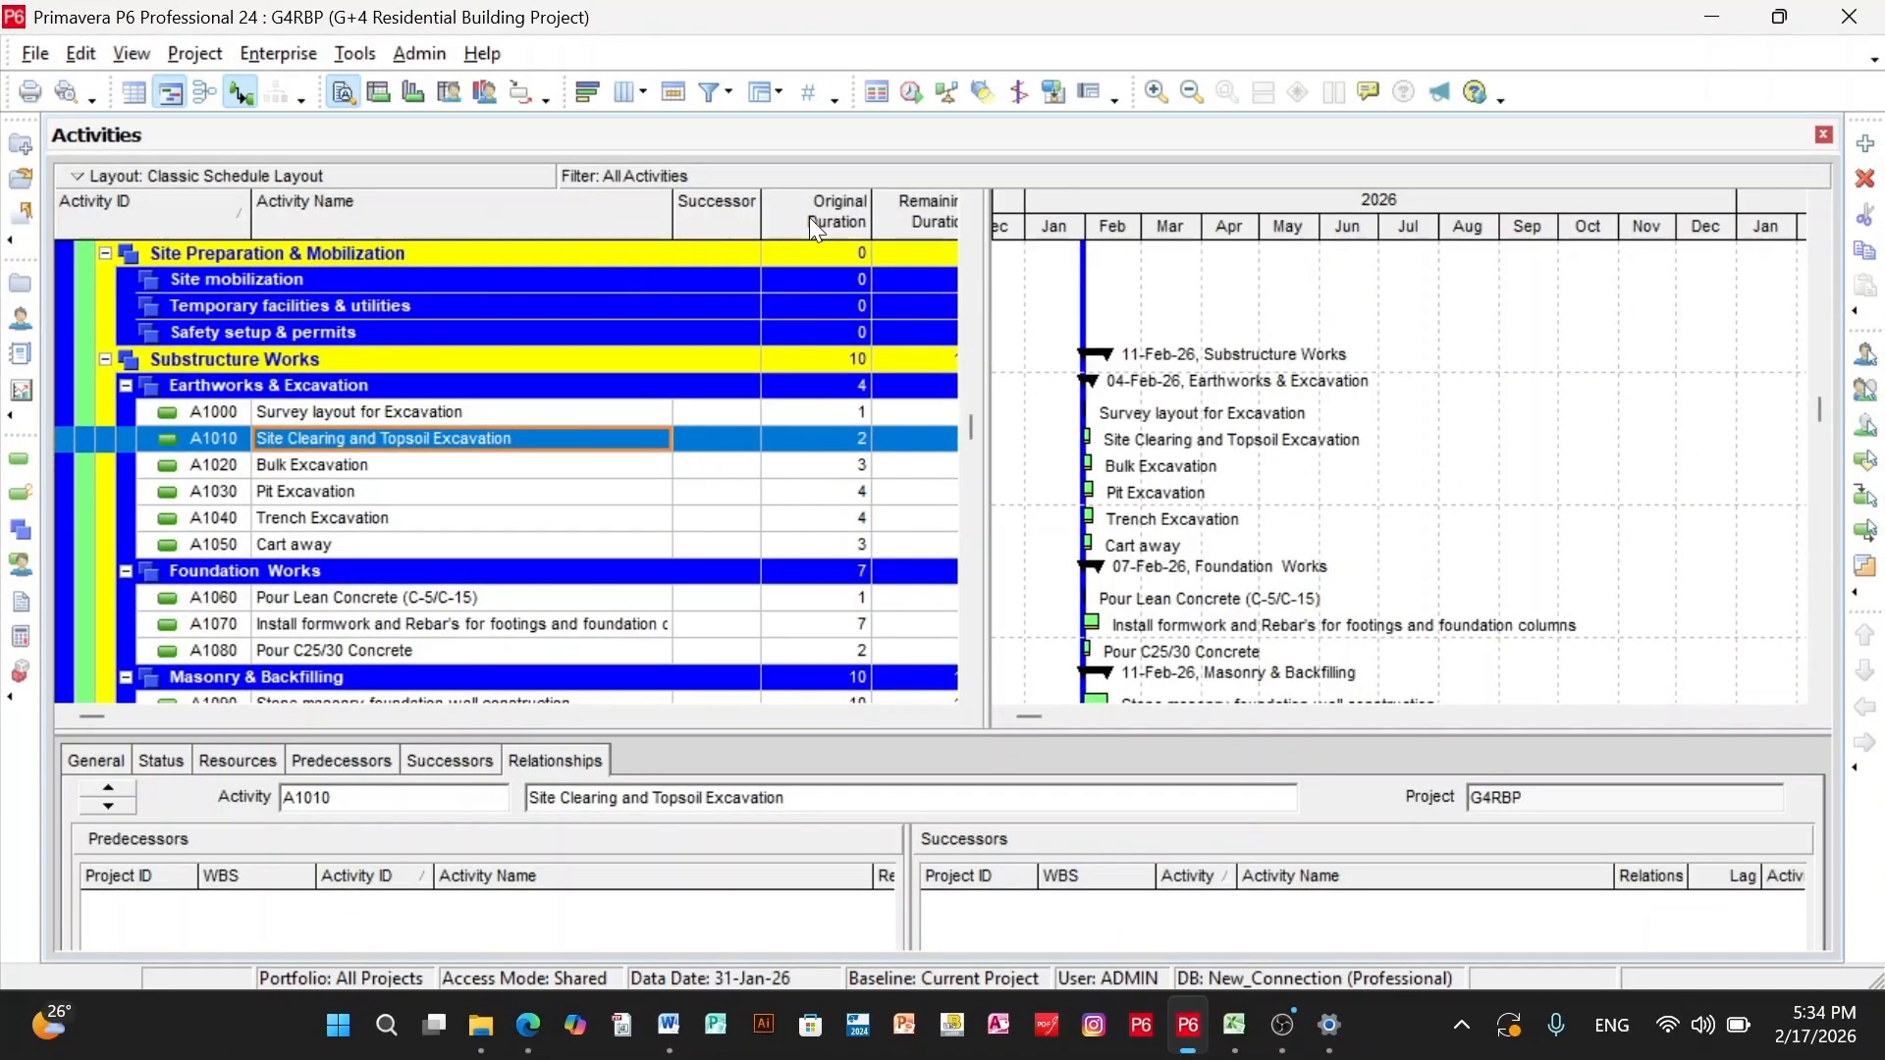
scroll(716, 451, down, 2)
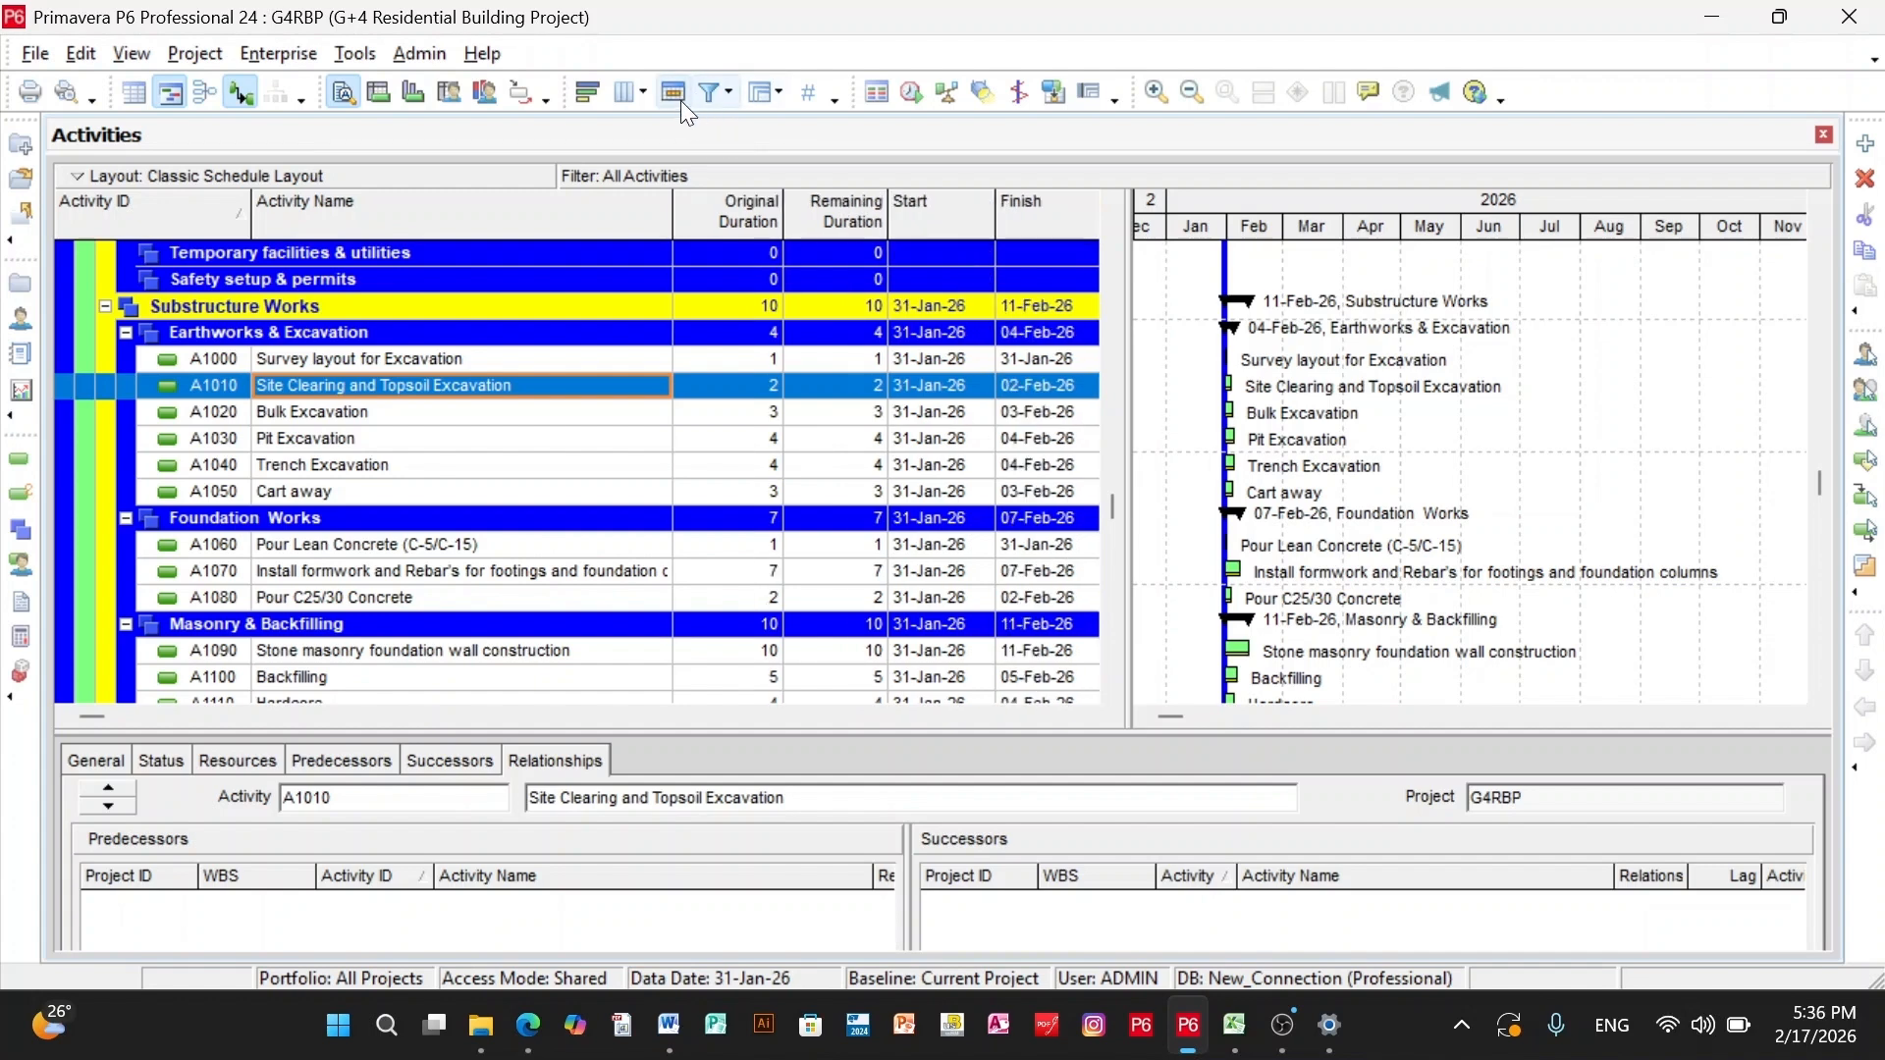
- Add the Successors column from the Lists category to the activity table
click(627, 92)
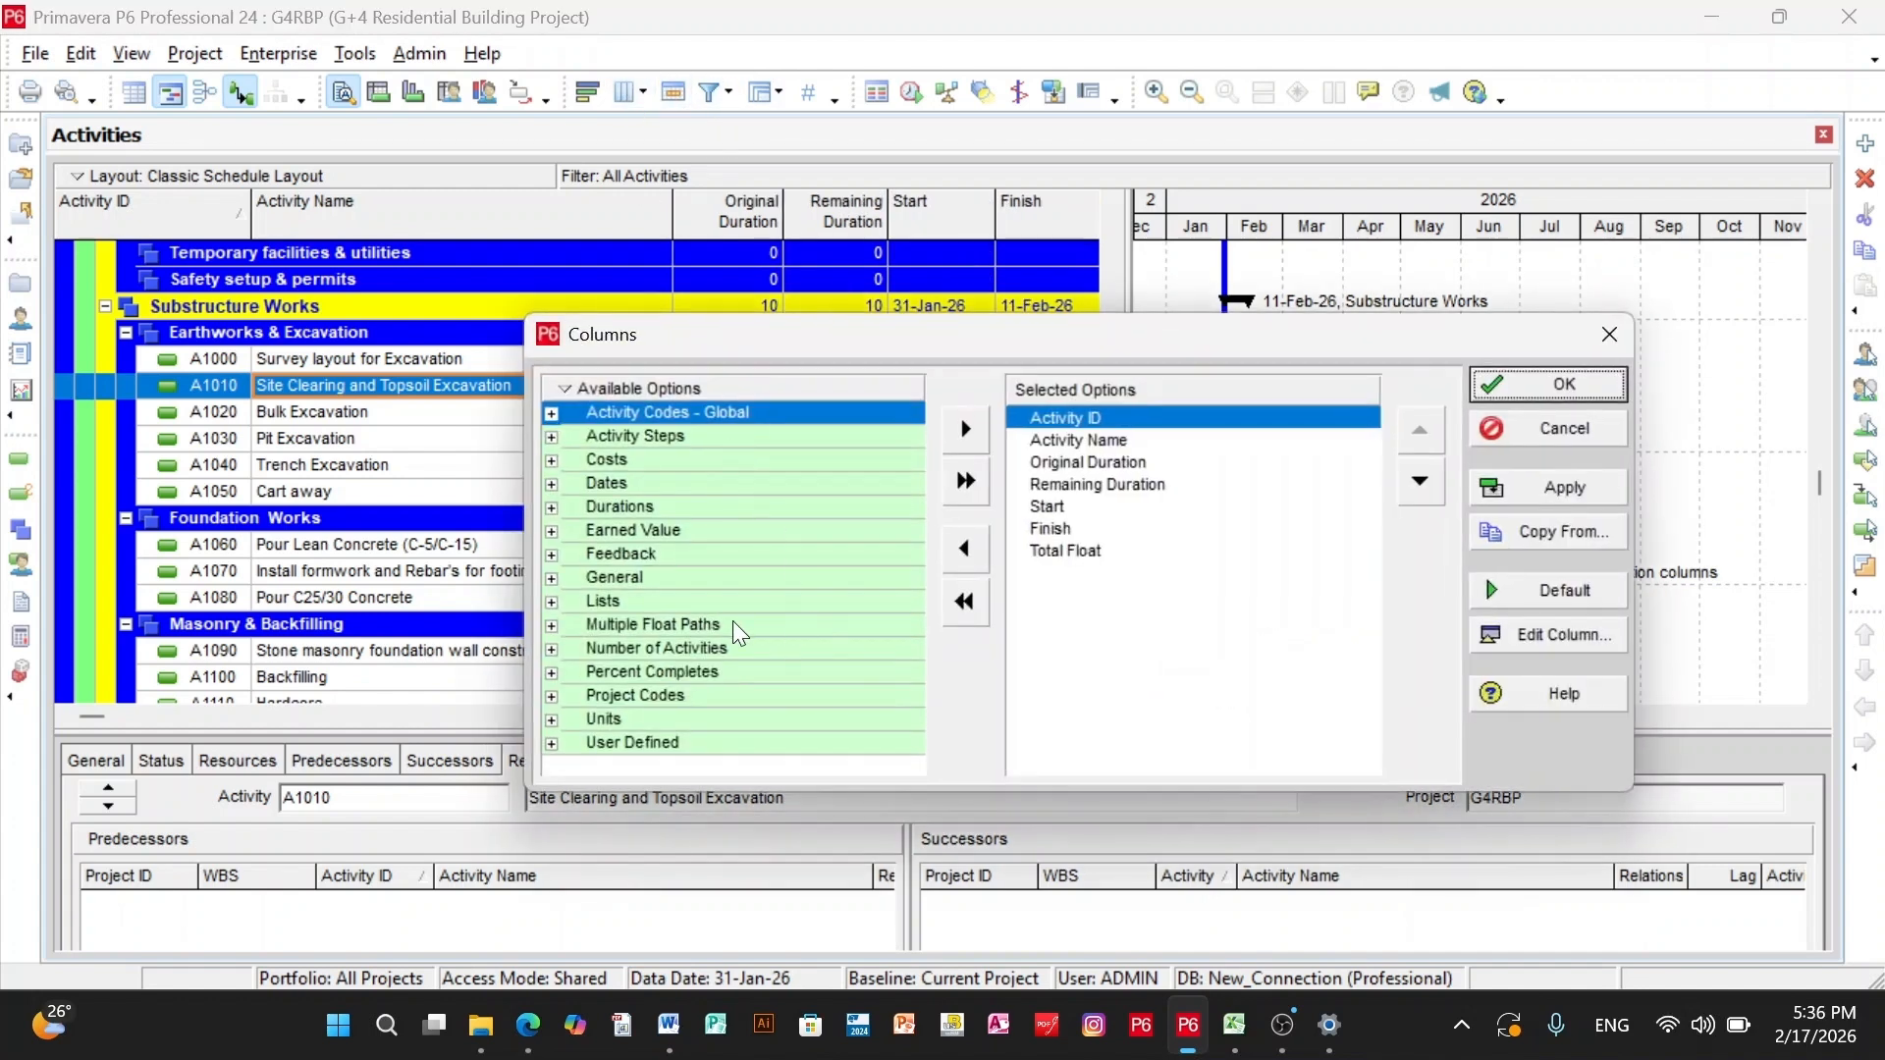
click(552, 601)
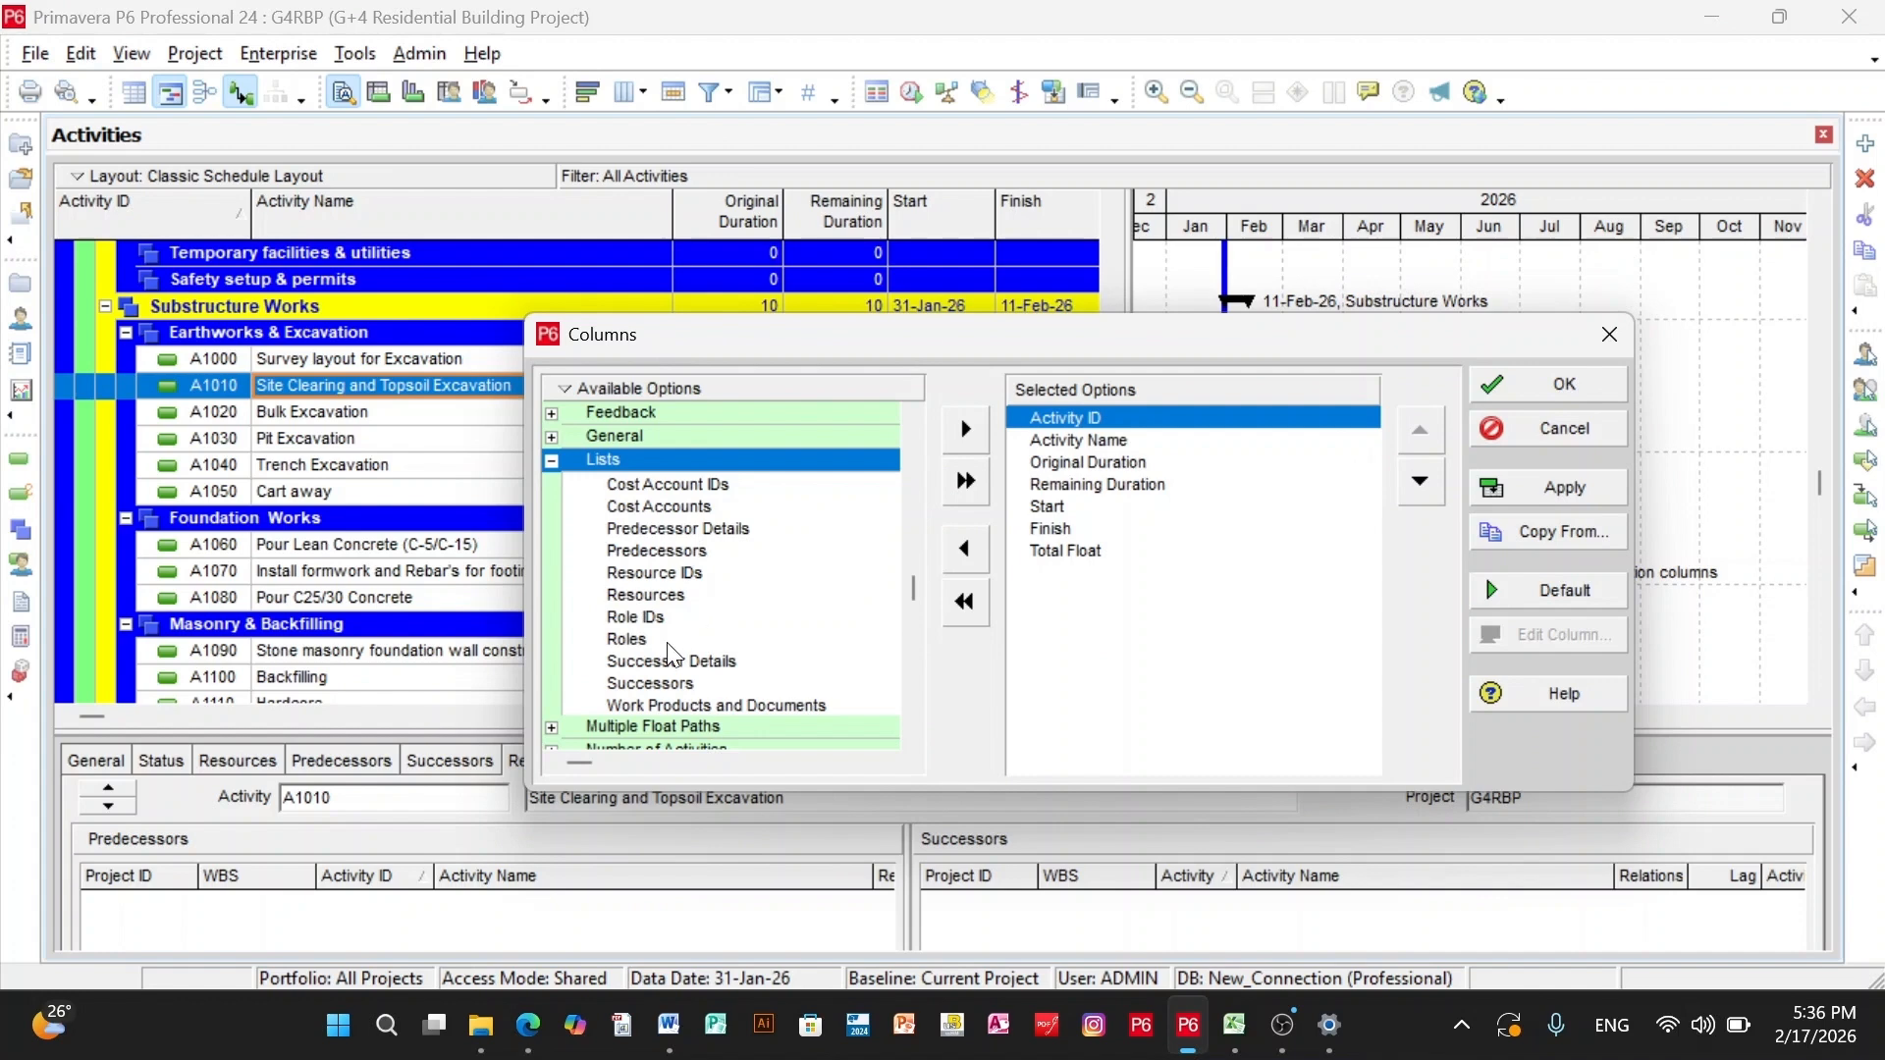
click(686, 686)
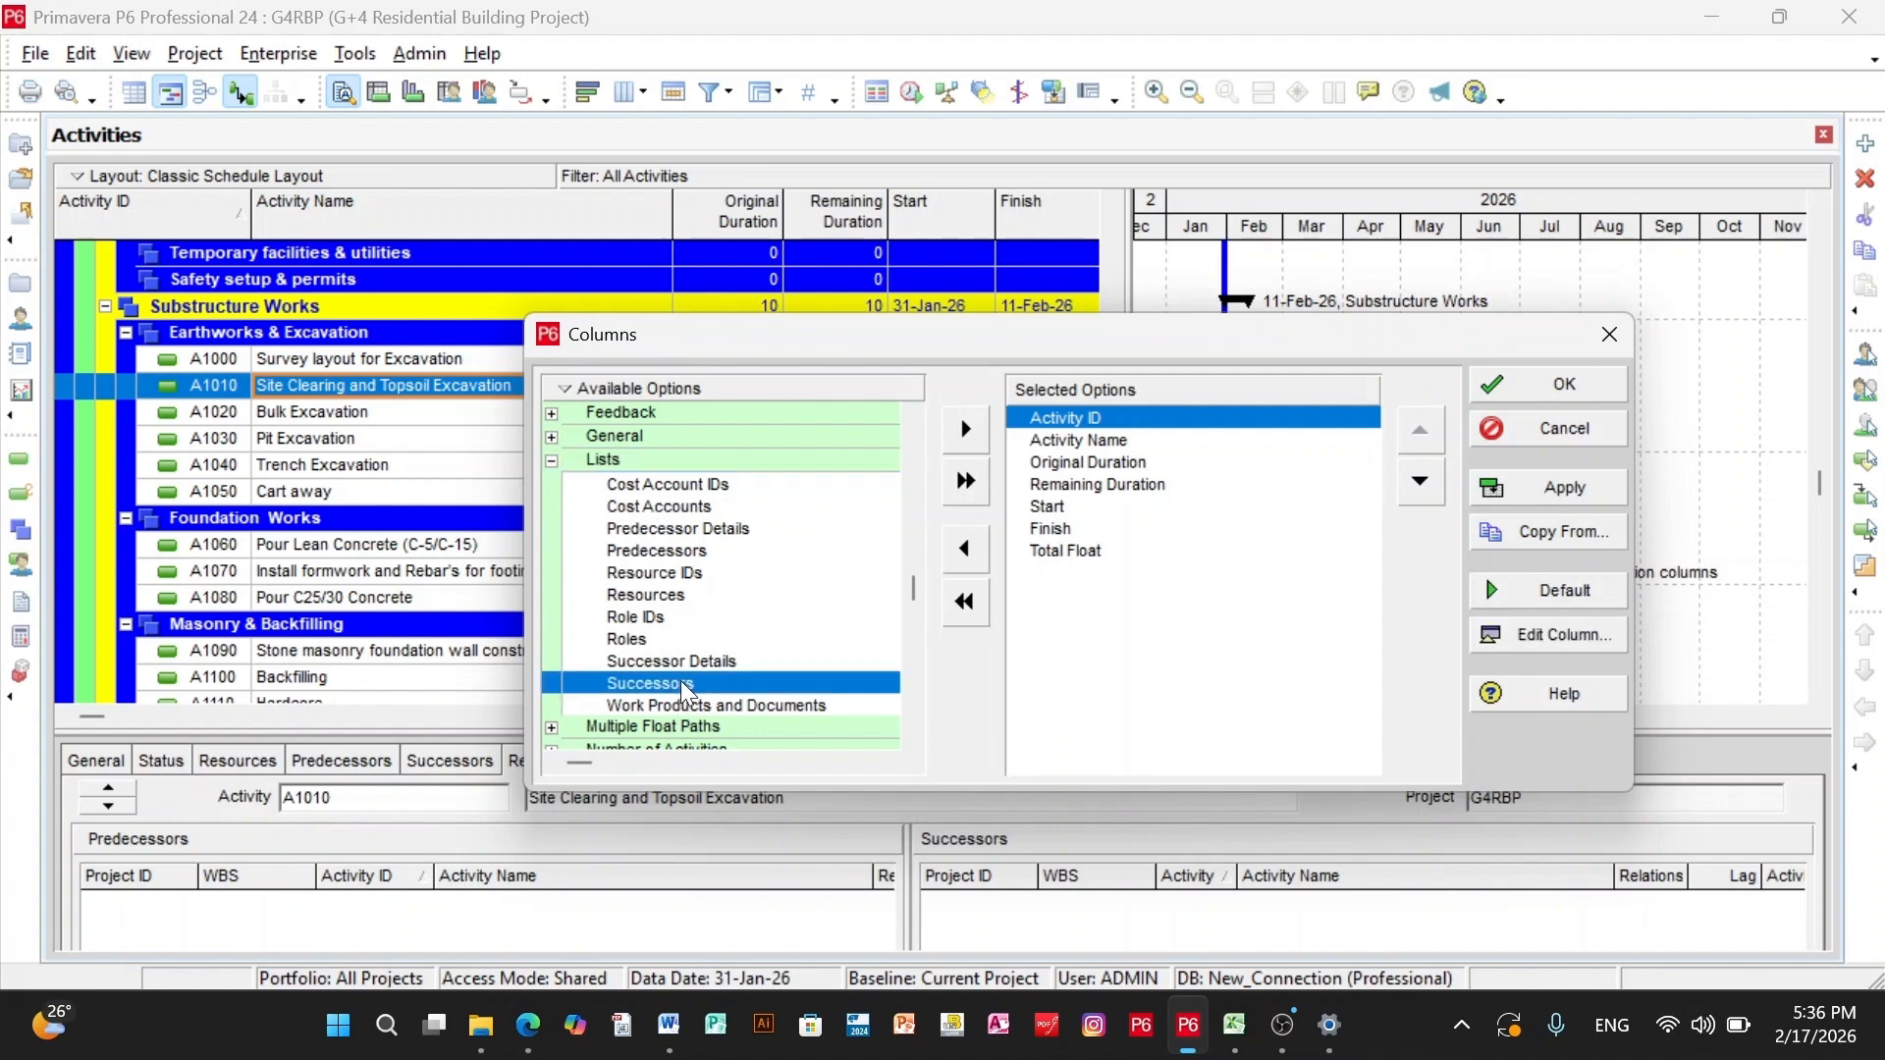
click(966, 432)
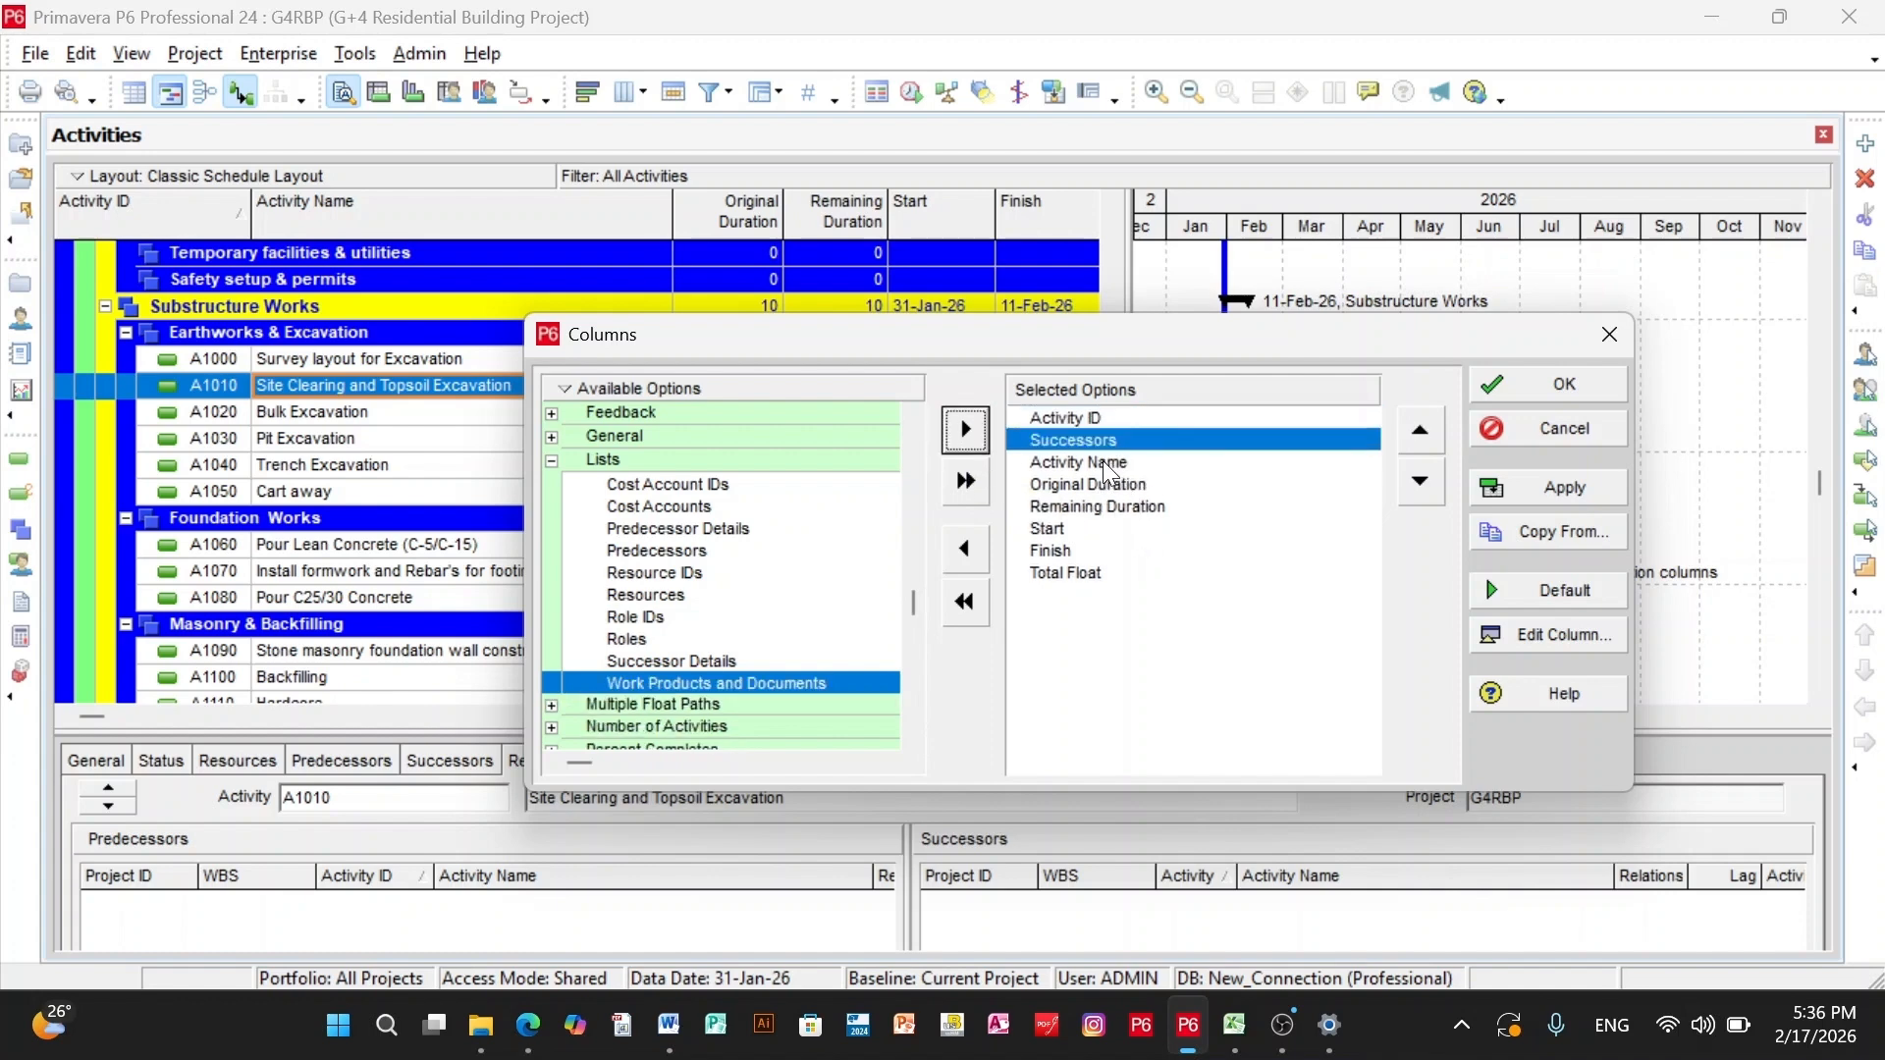
click(1572, 386)
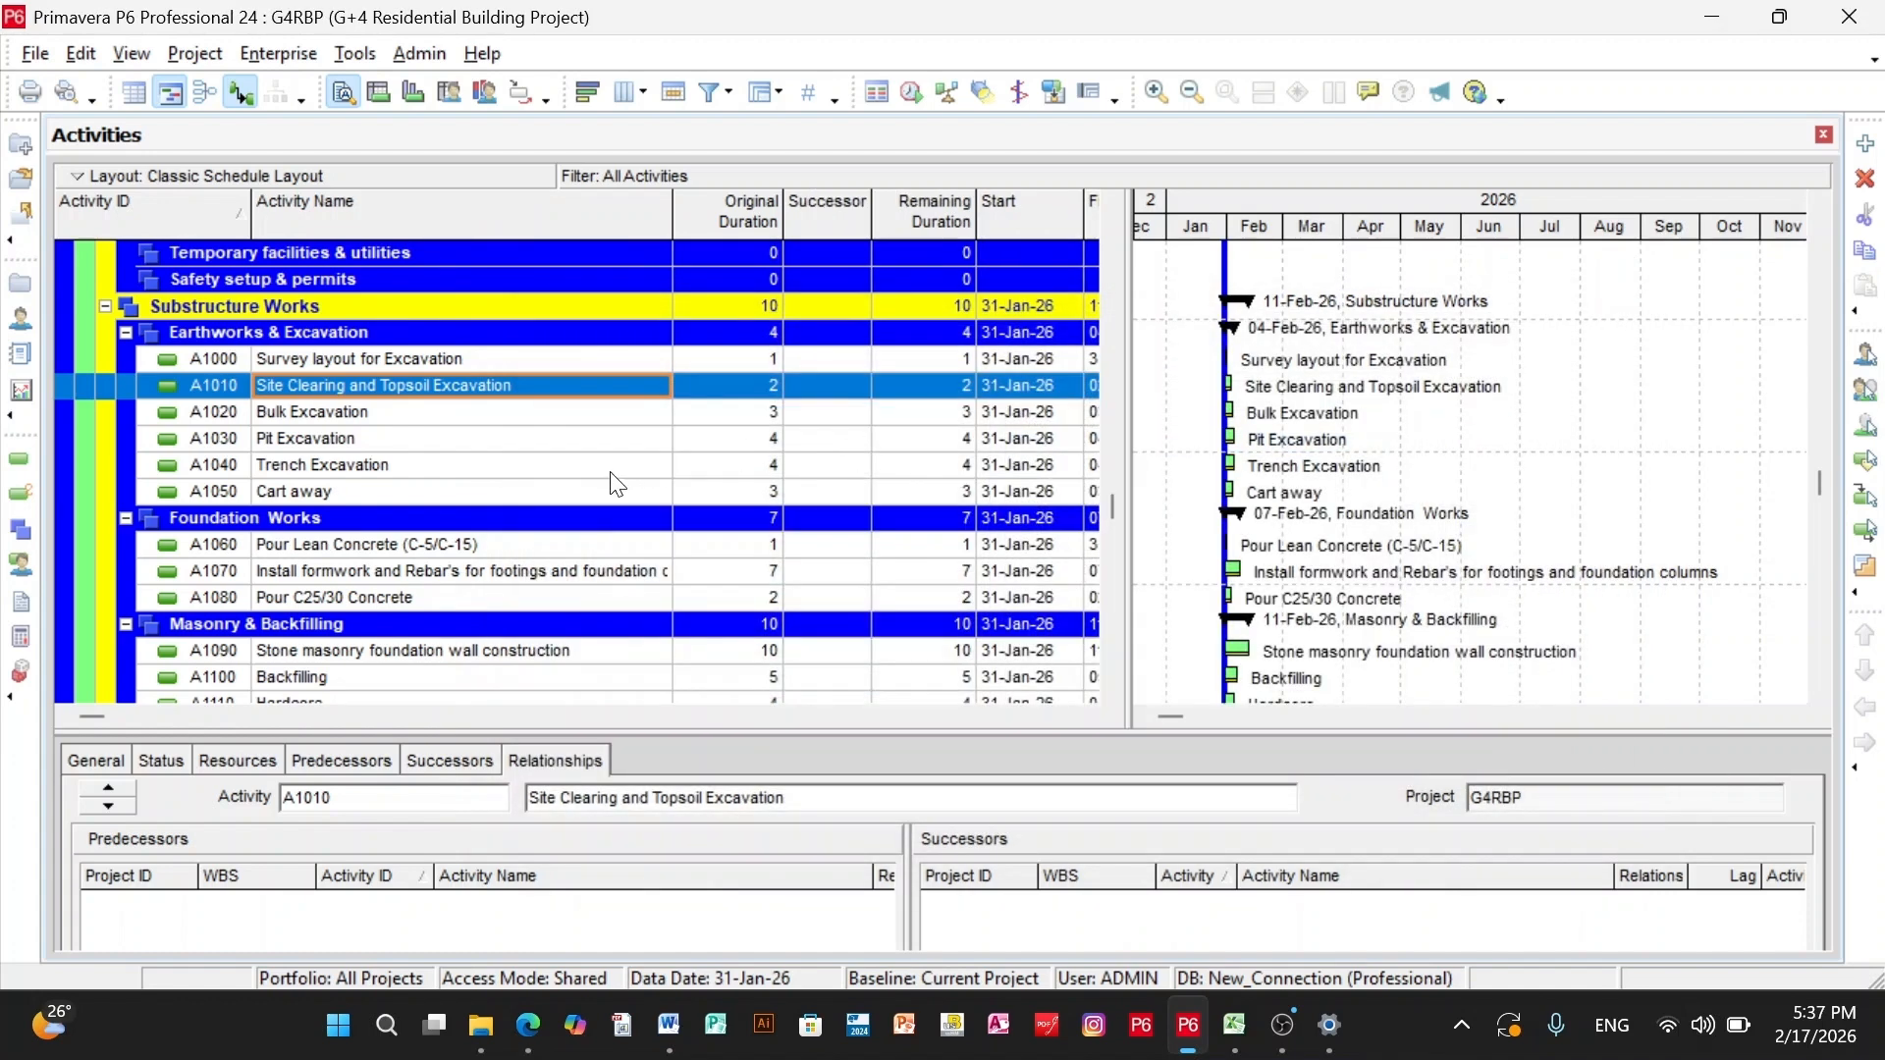
- Assign A1010 Site Clearing and Topsoil Excavation as successor of A1000 Survey layout for Excavation, and A1020 Bulk Excavation as successor of A1010
click(358, 361)
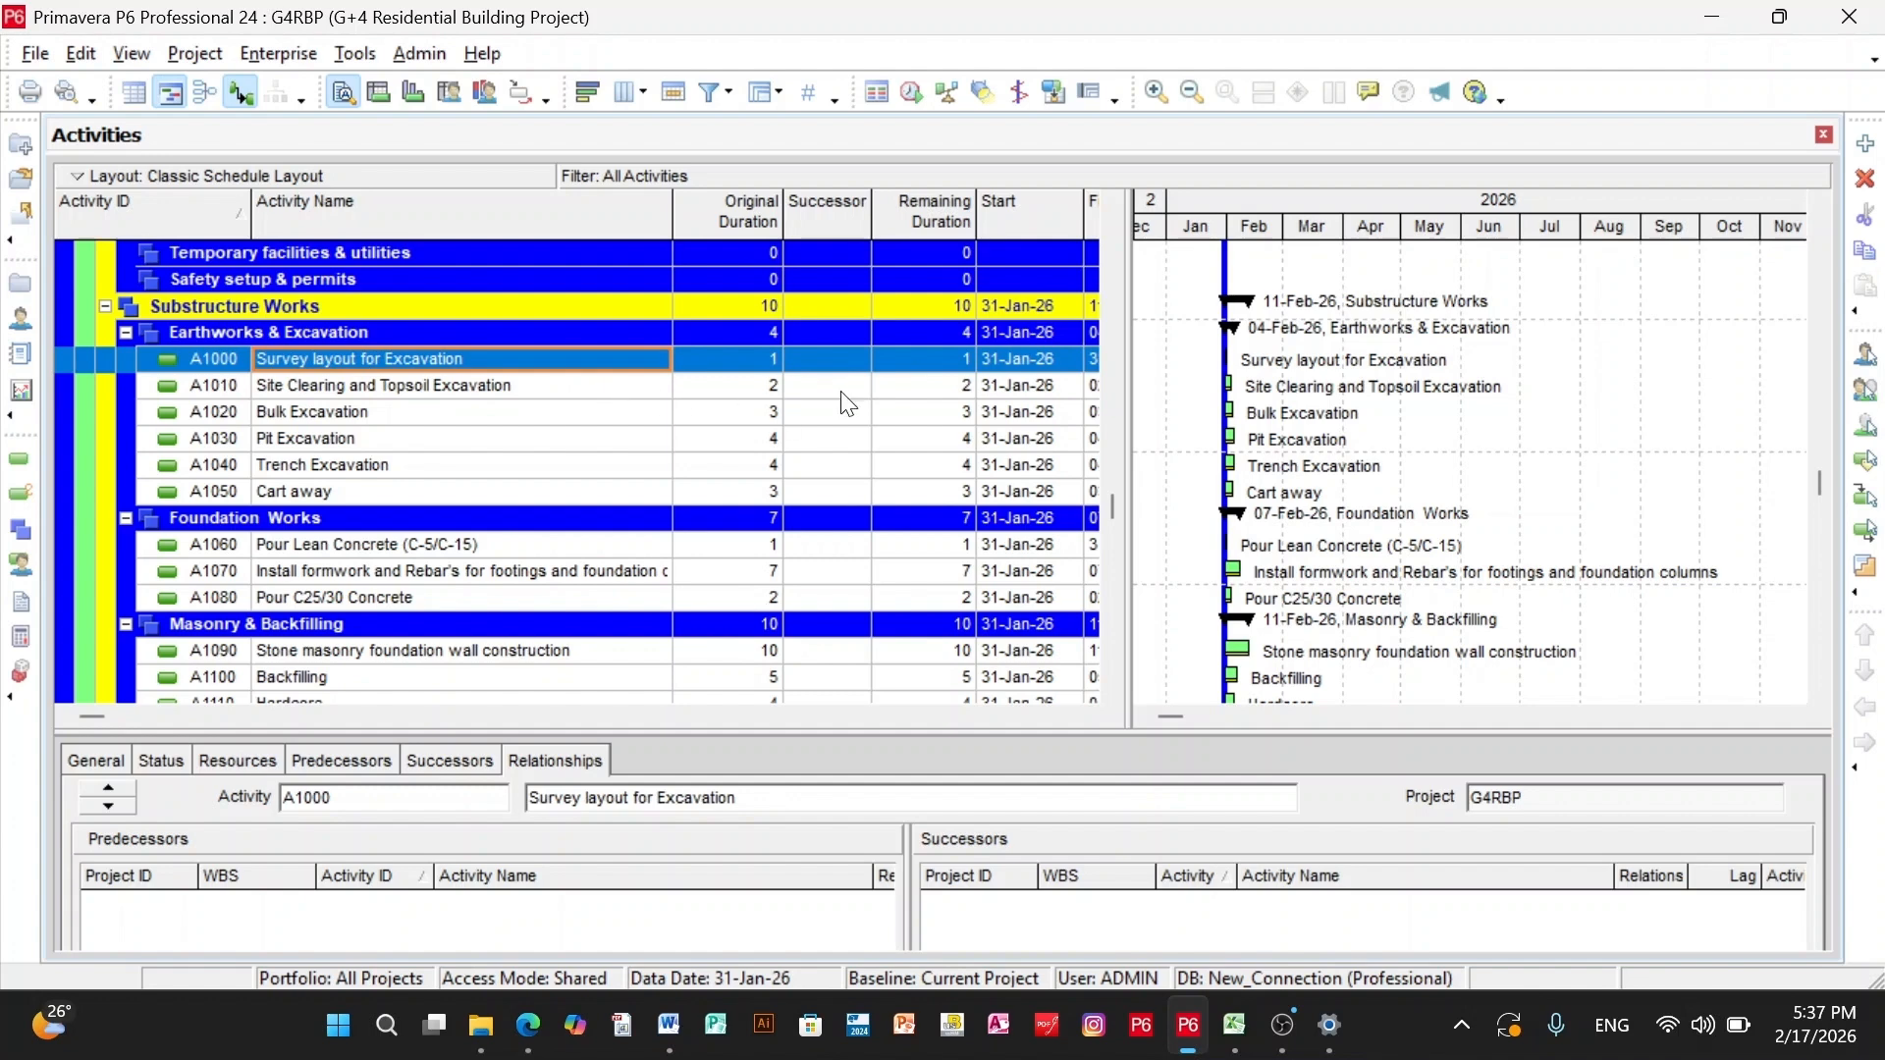
double_click(833, 360)
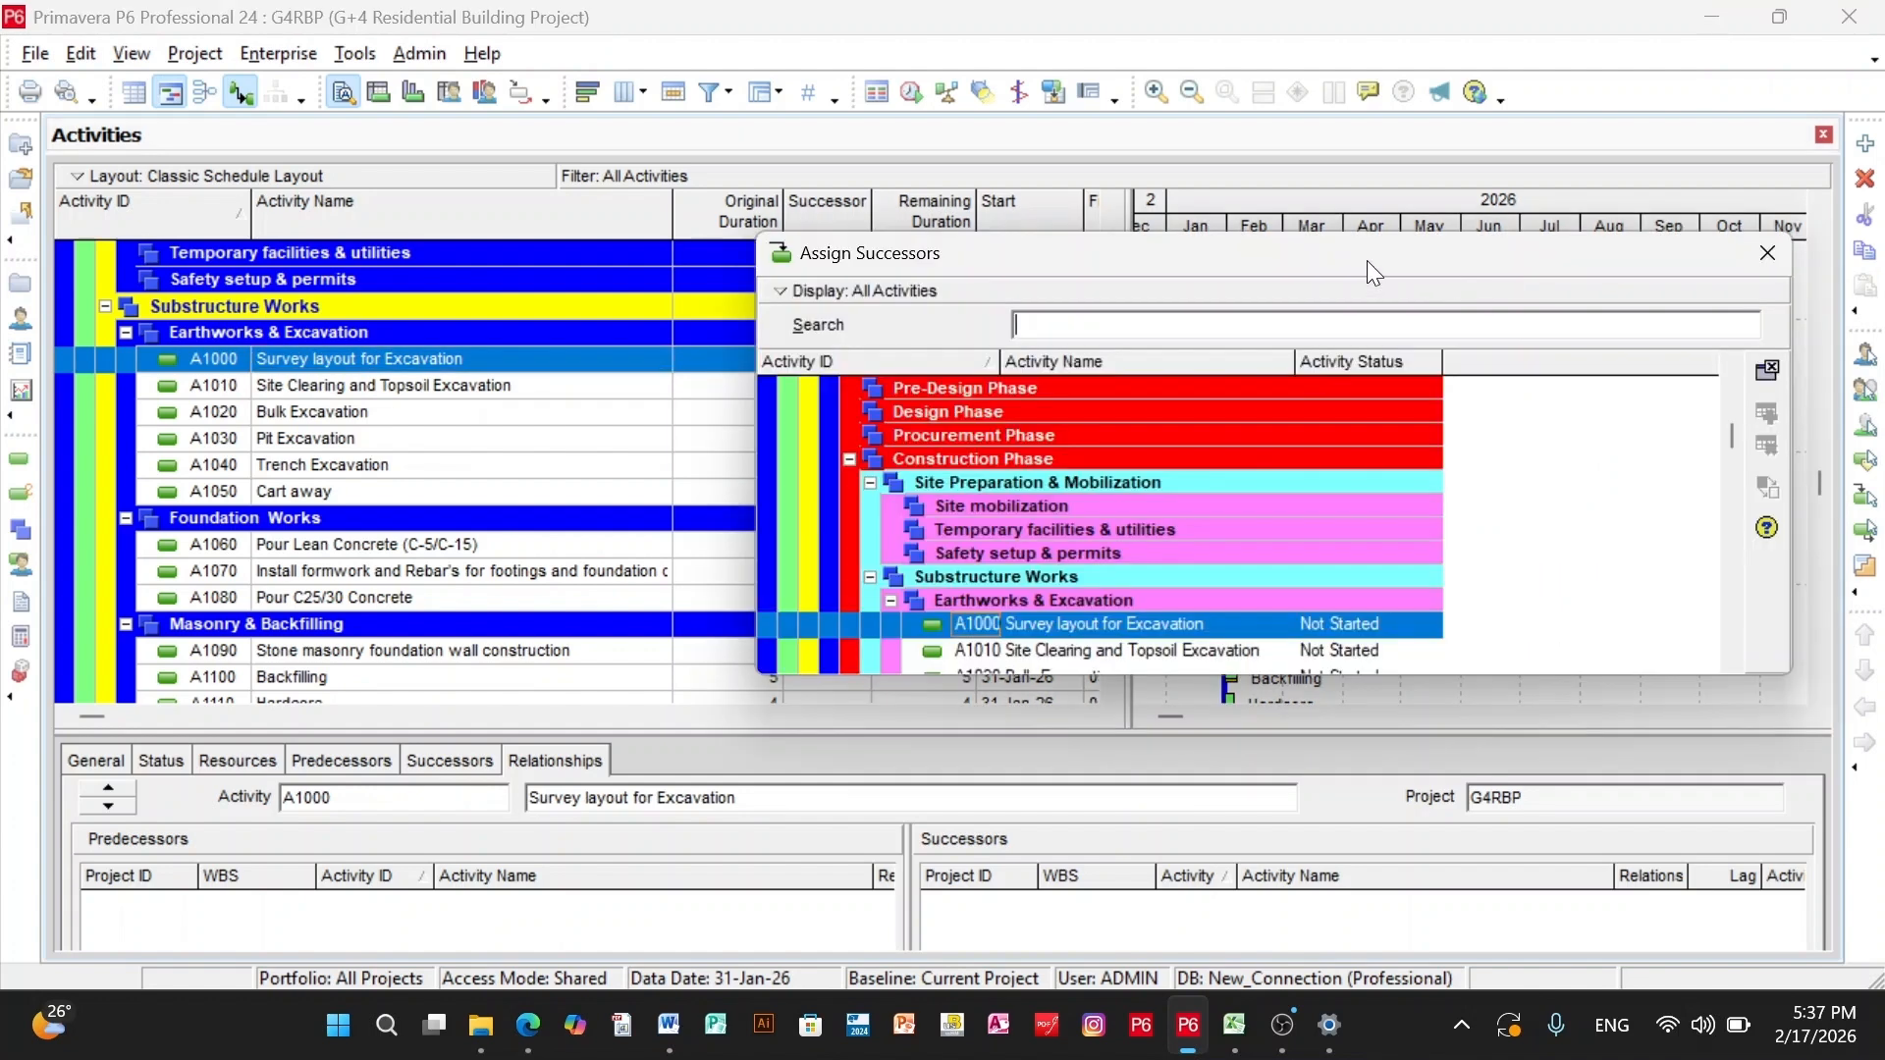
drag(1367, 261, 1137, 242)
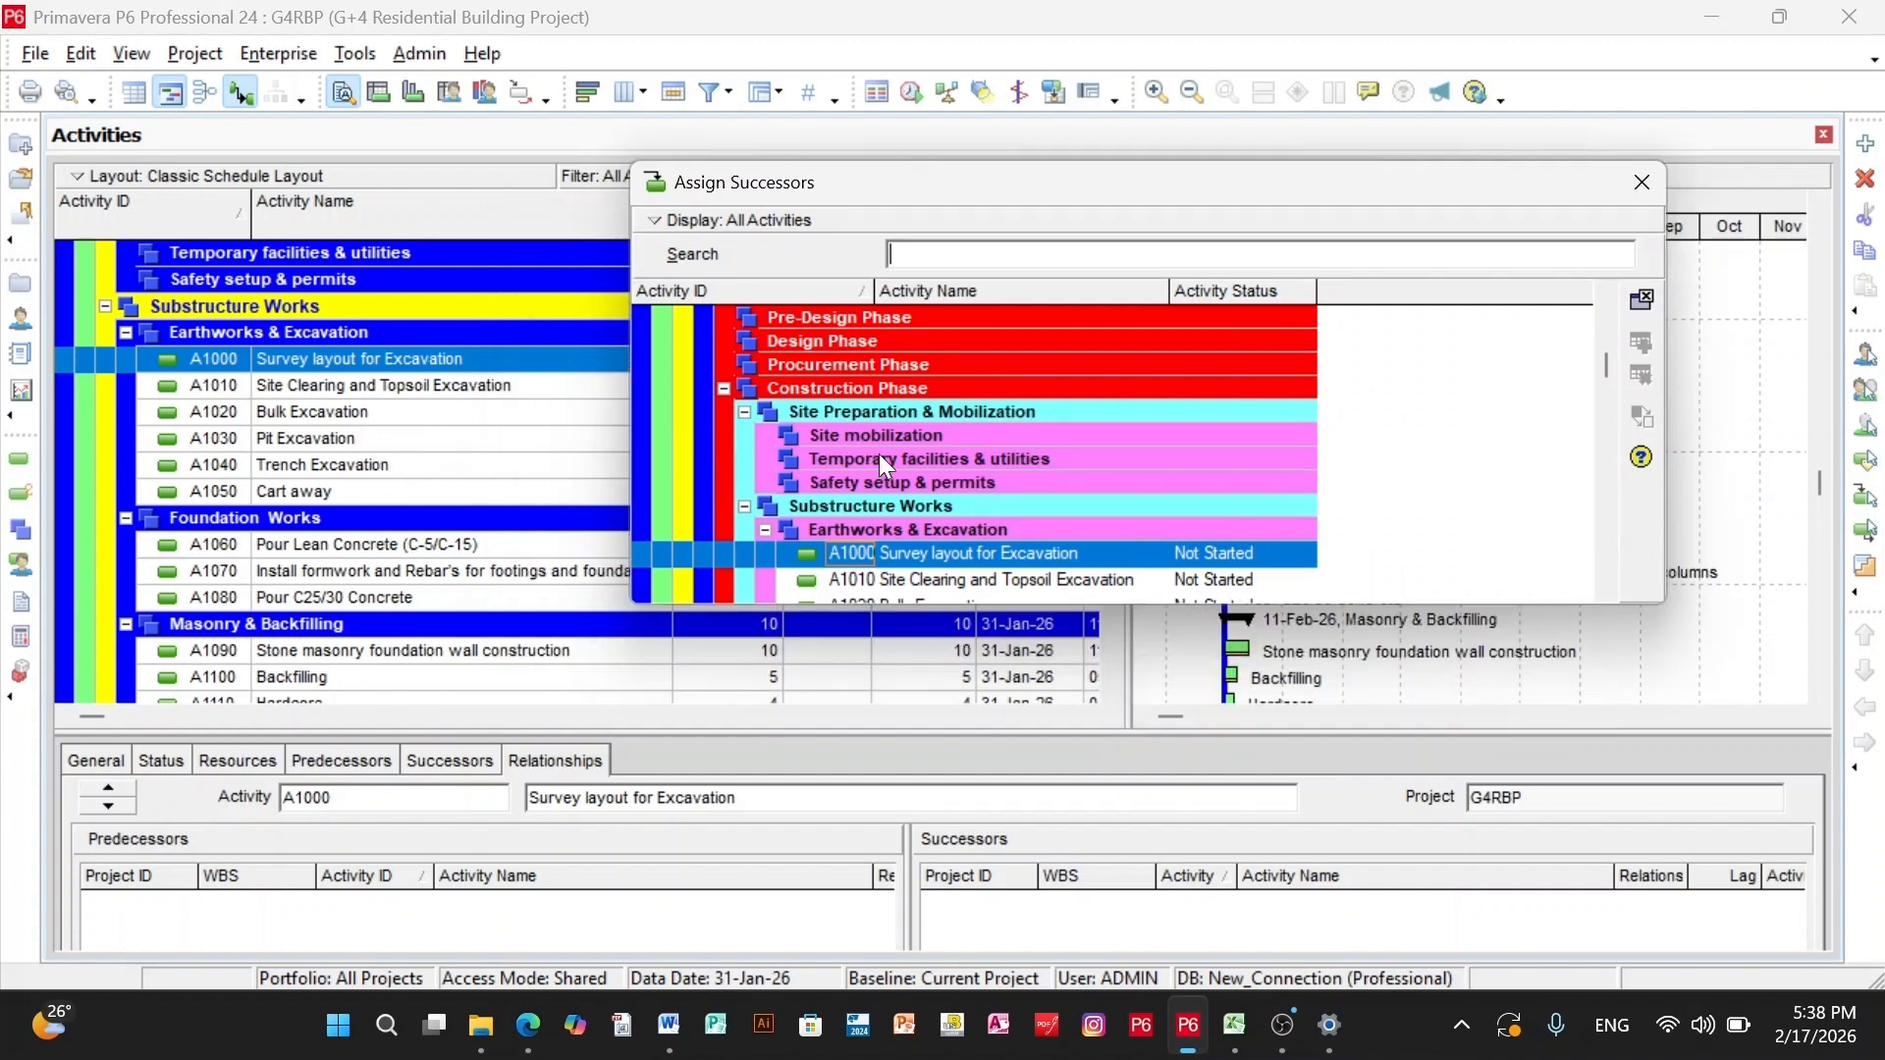
scroll(880, 453, down, 2)
click(964, 462)
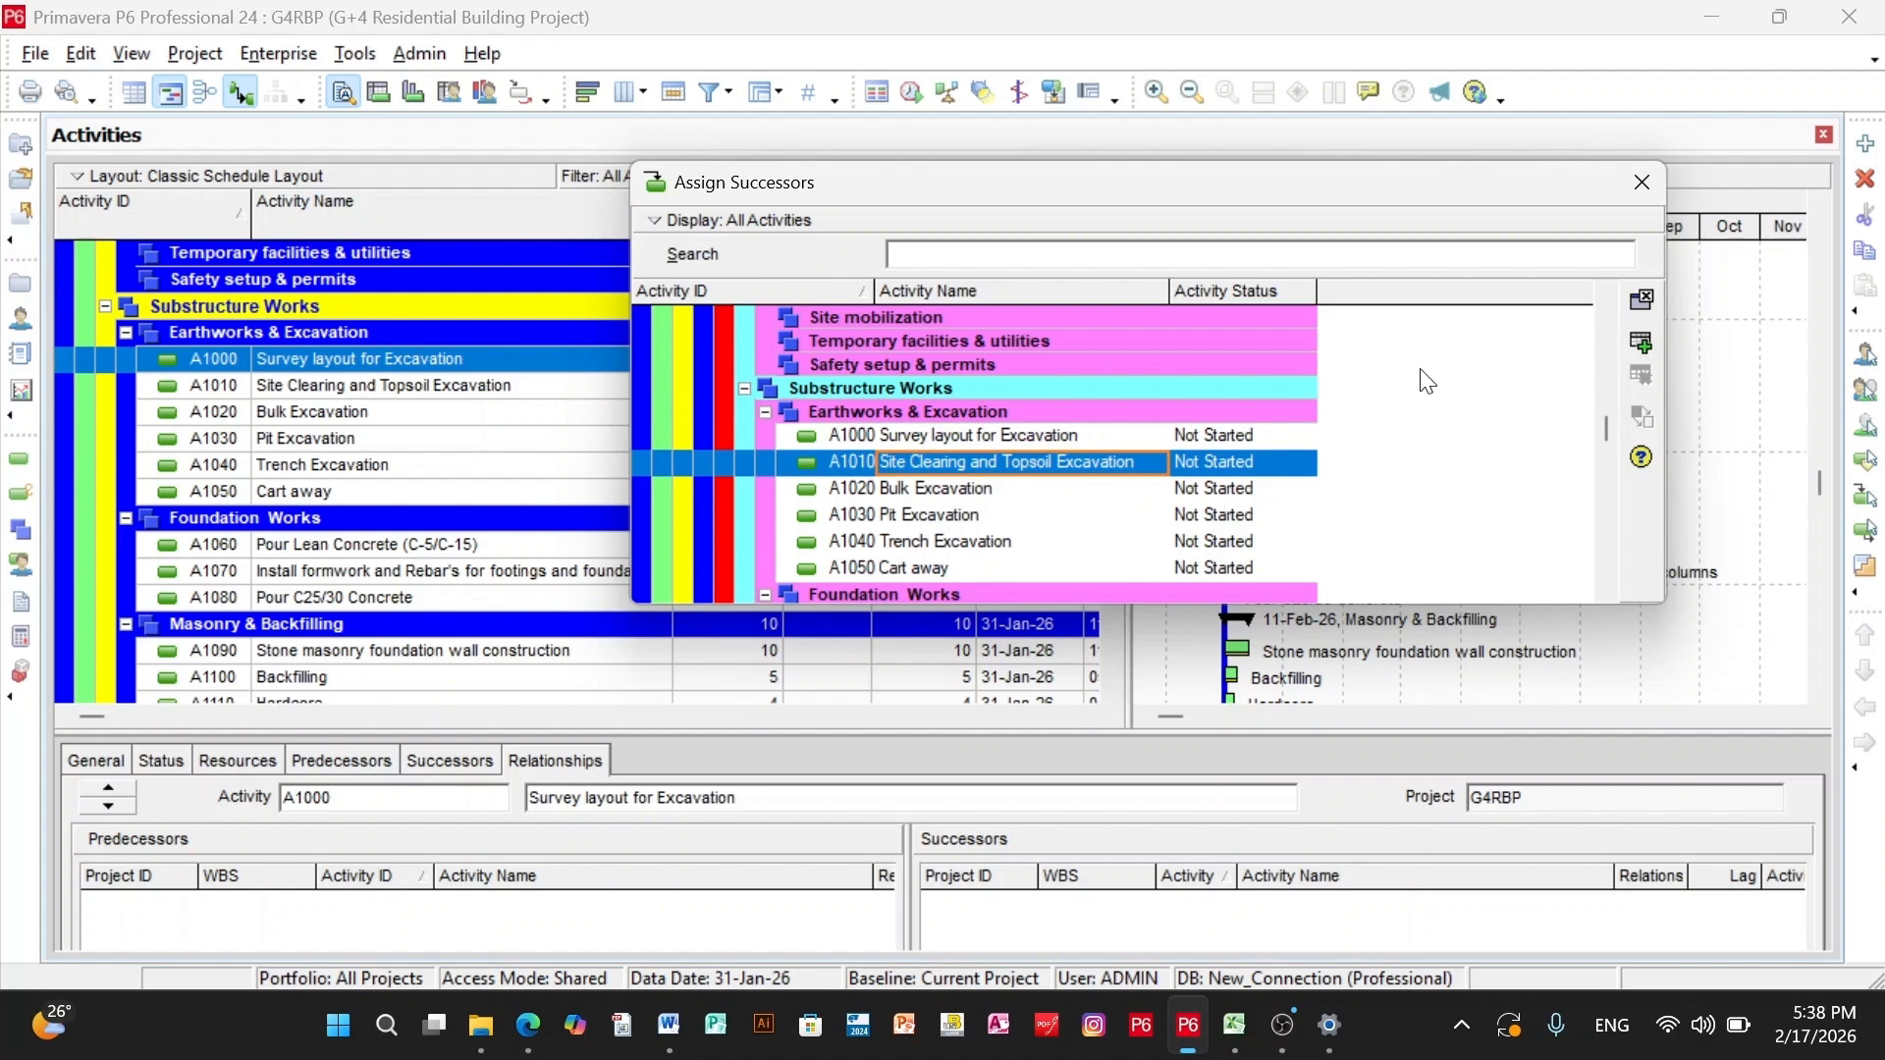
click(1640, 343)
click(1642, 184)
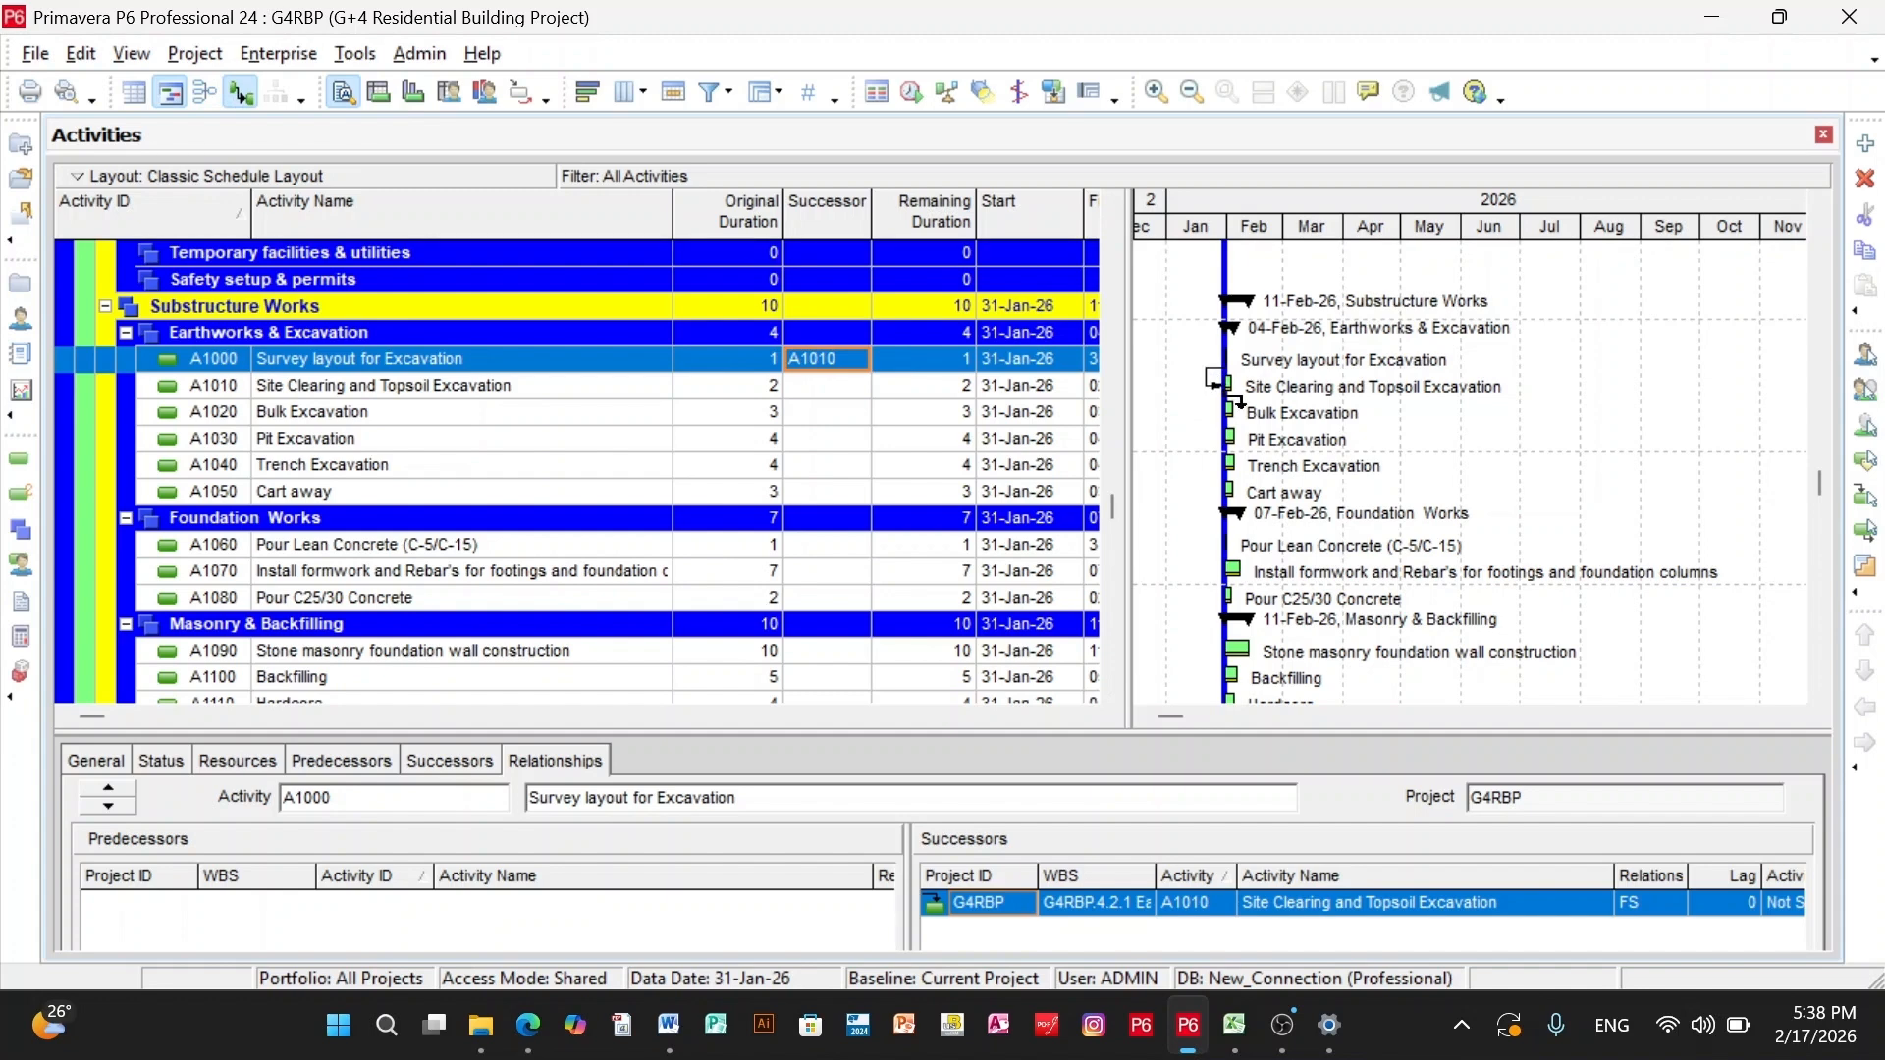
key(Down)
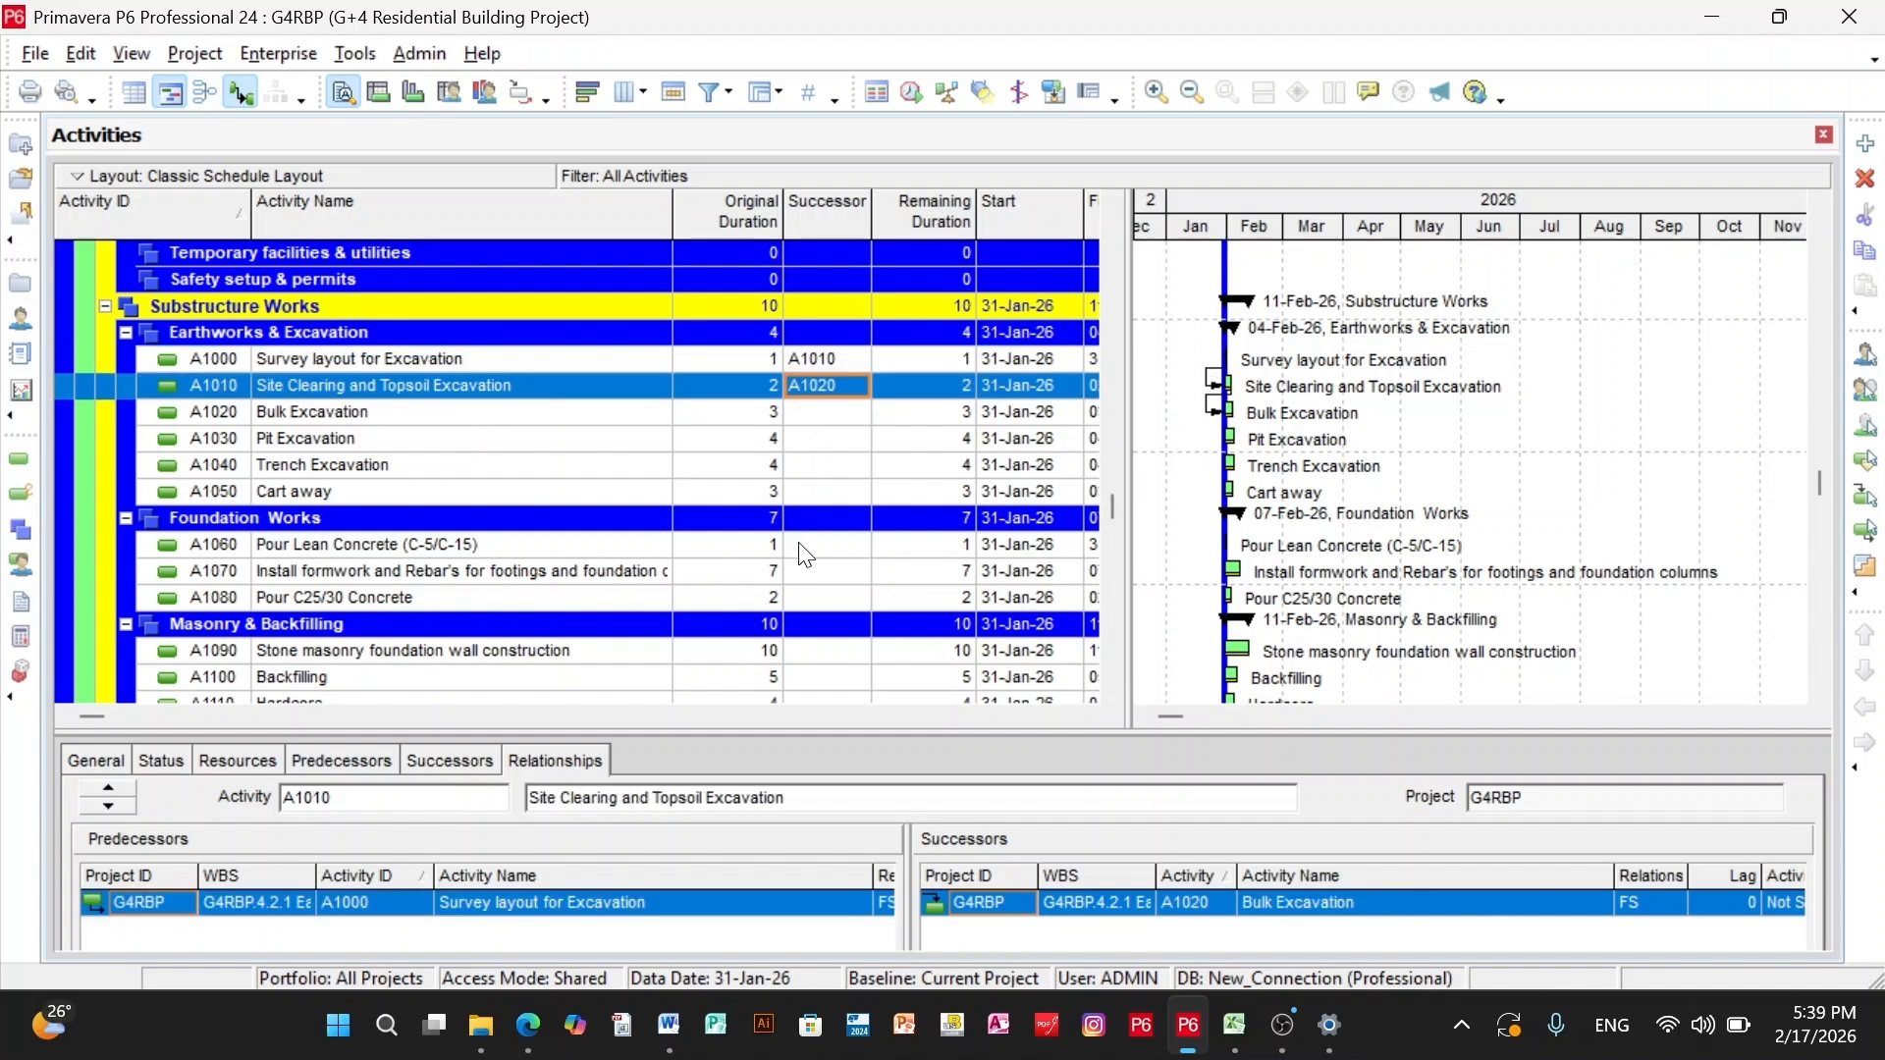
- Link the Bulk Excavation (A1020) and Pit Excavation (A1030) activities directly in the activity table
click(307, 410)
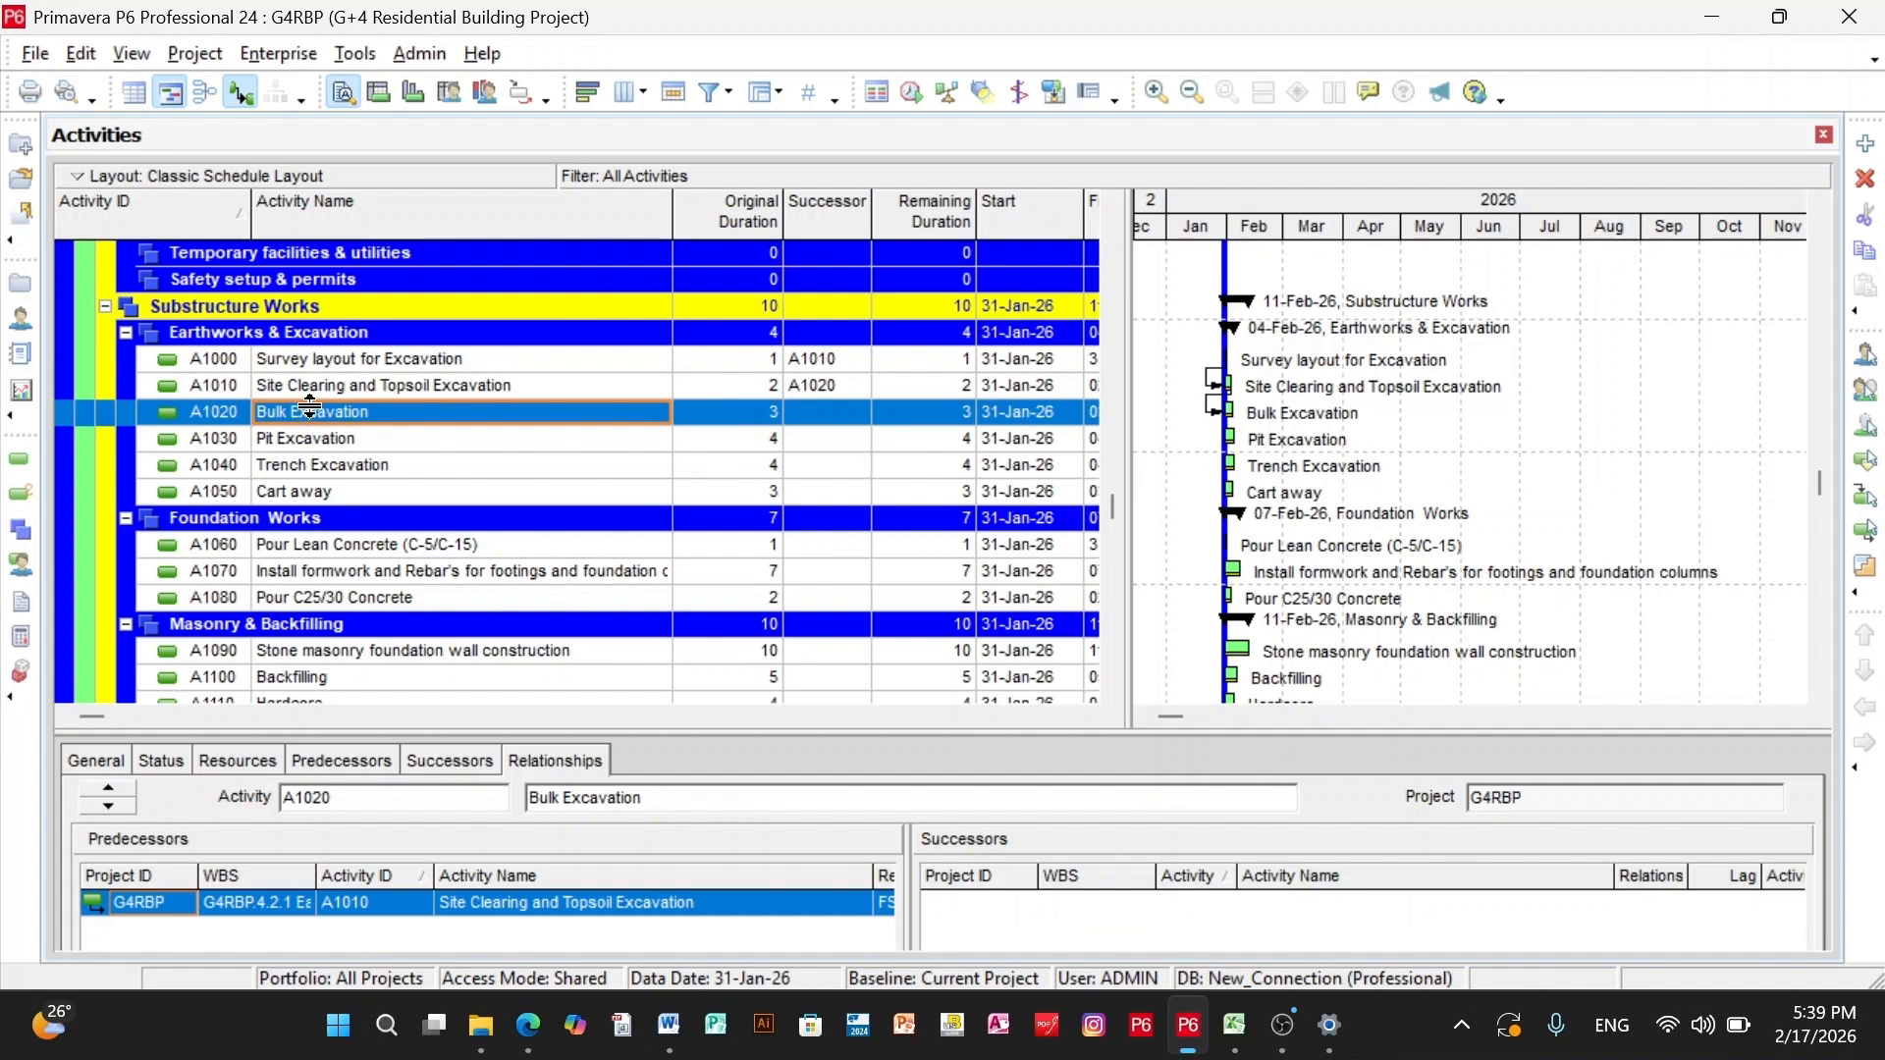
key(shift+Down)
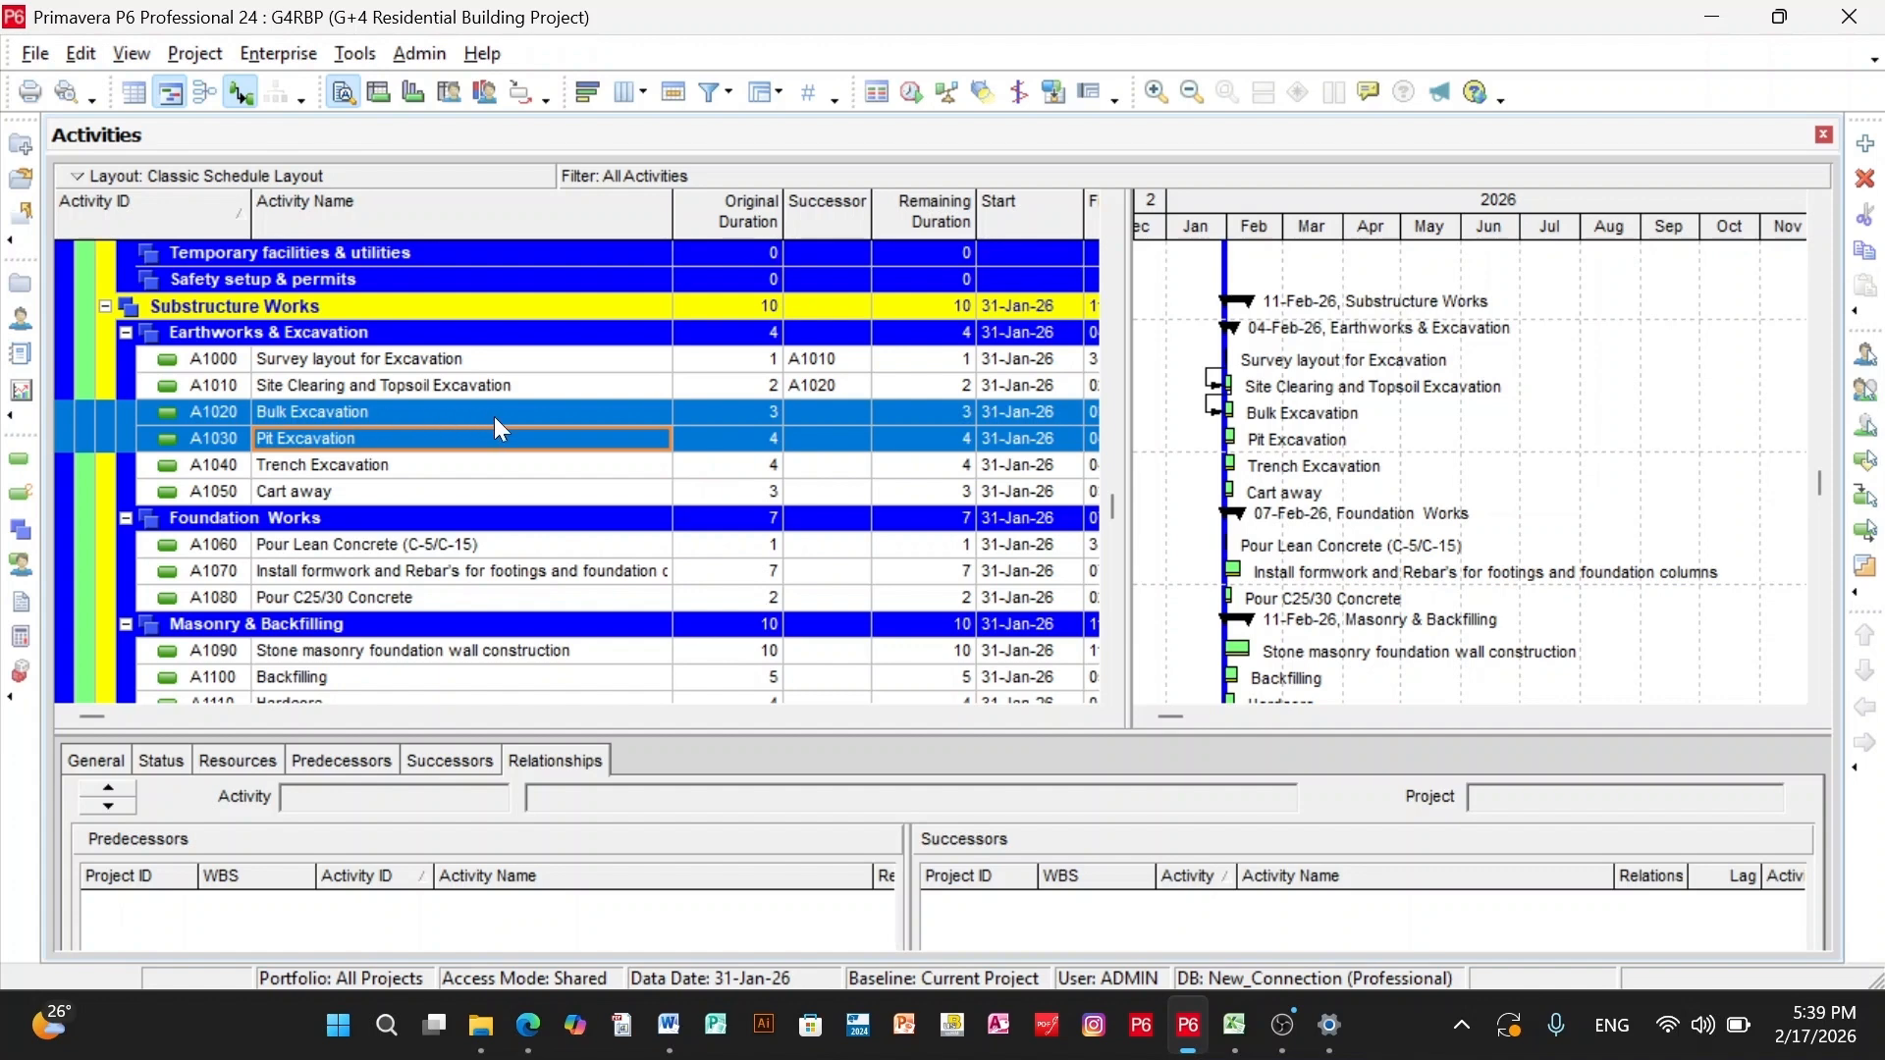
right_click(540, 414)
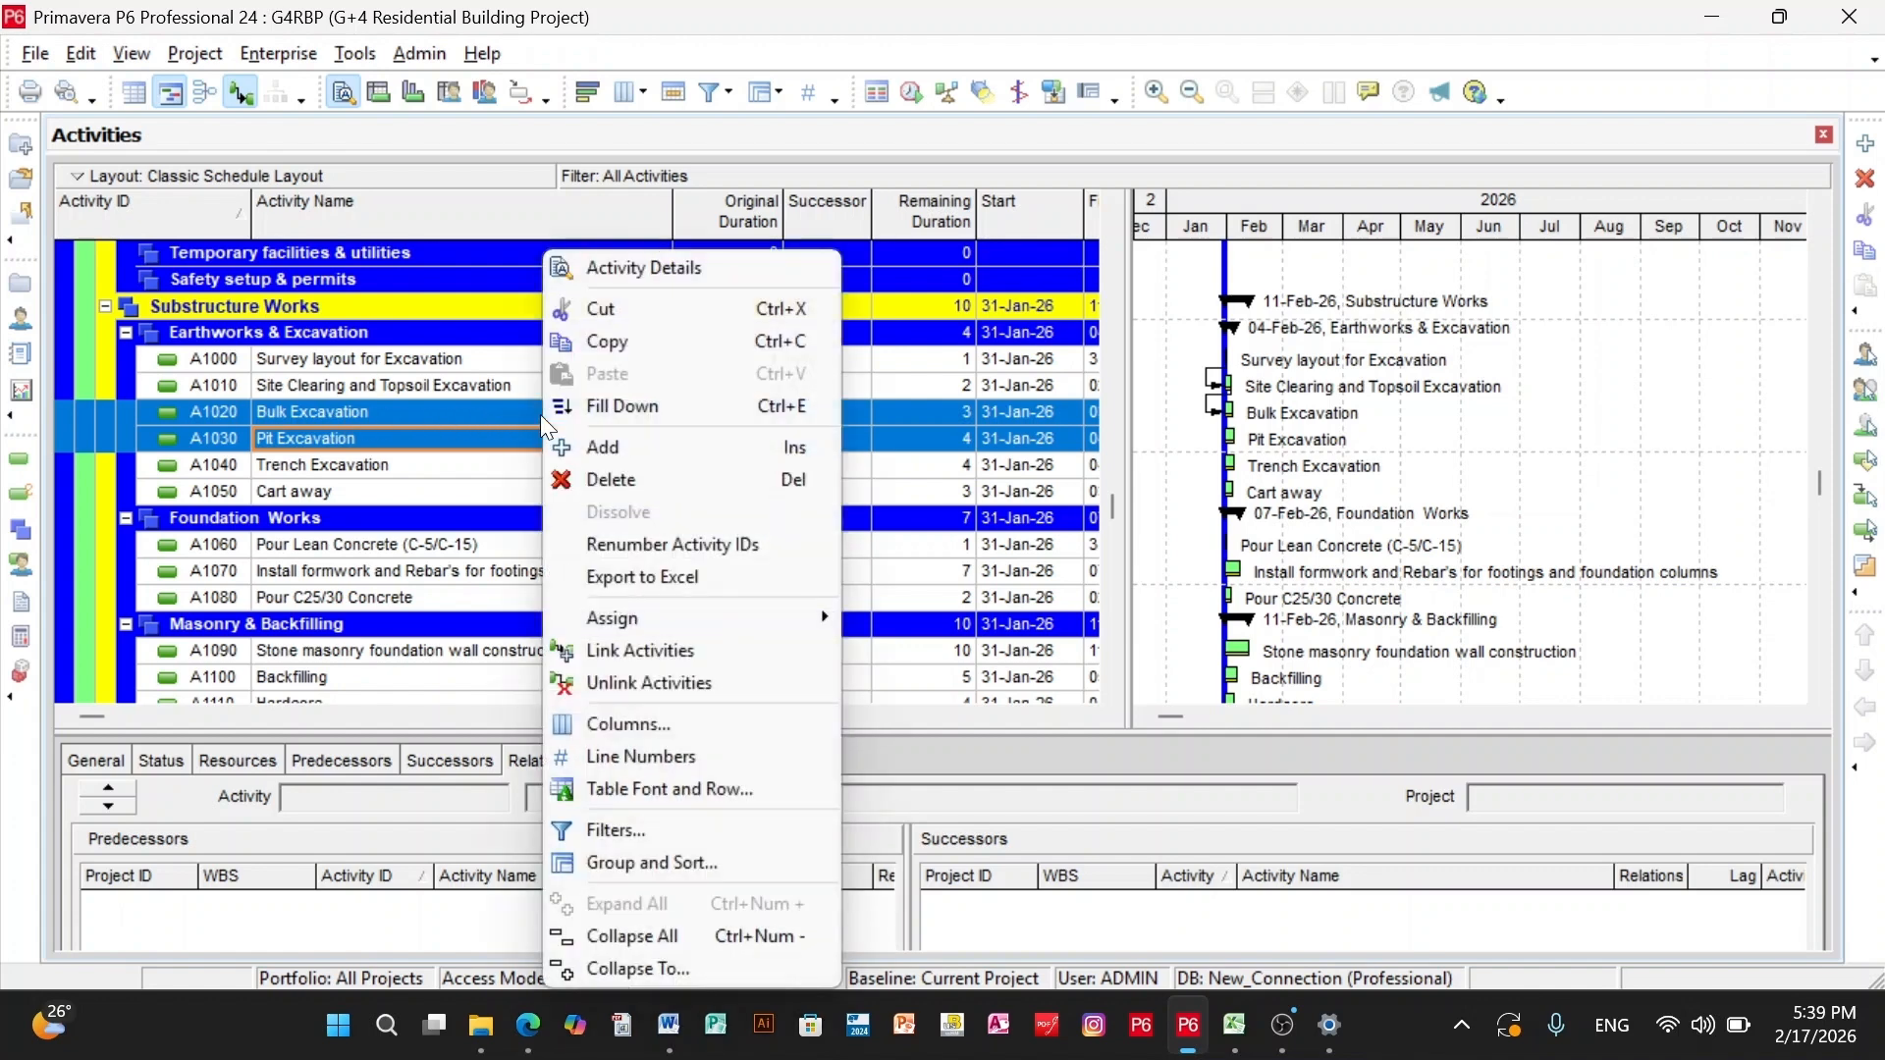
click(609, 651)
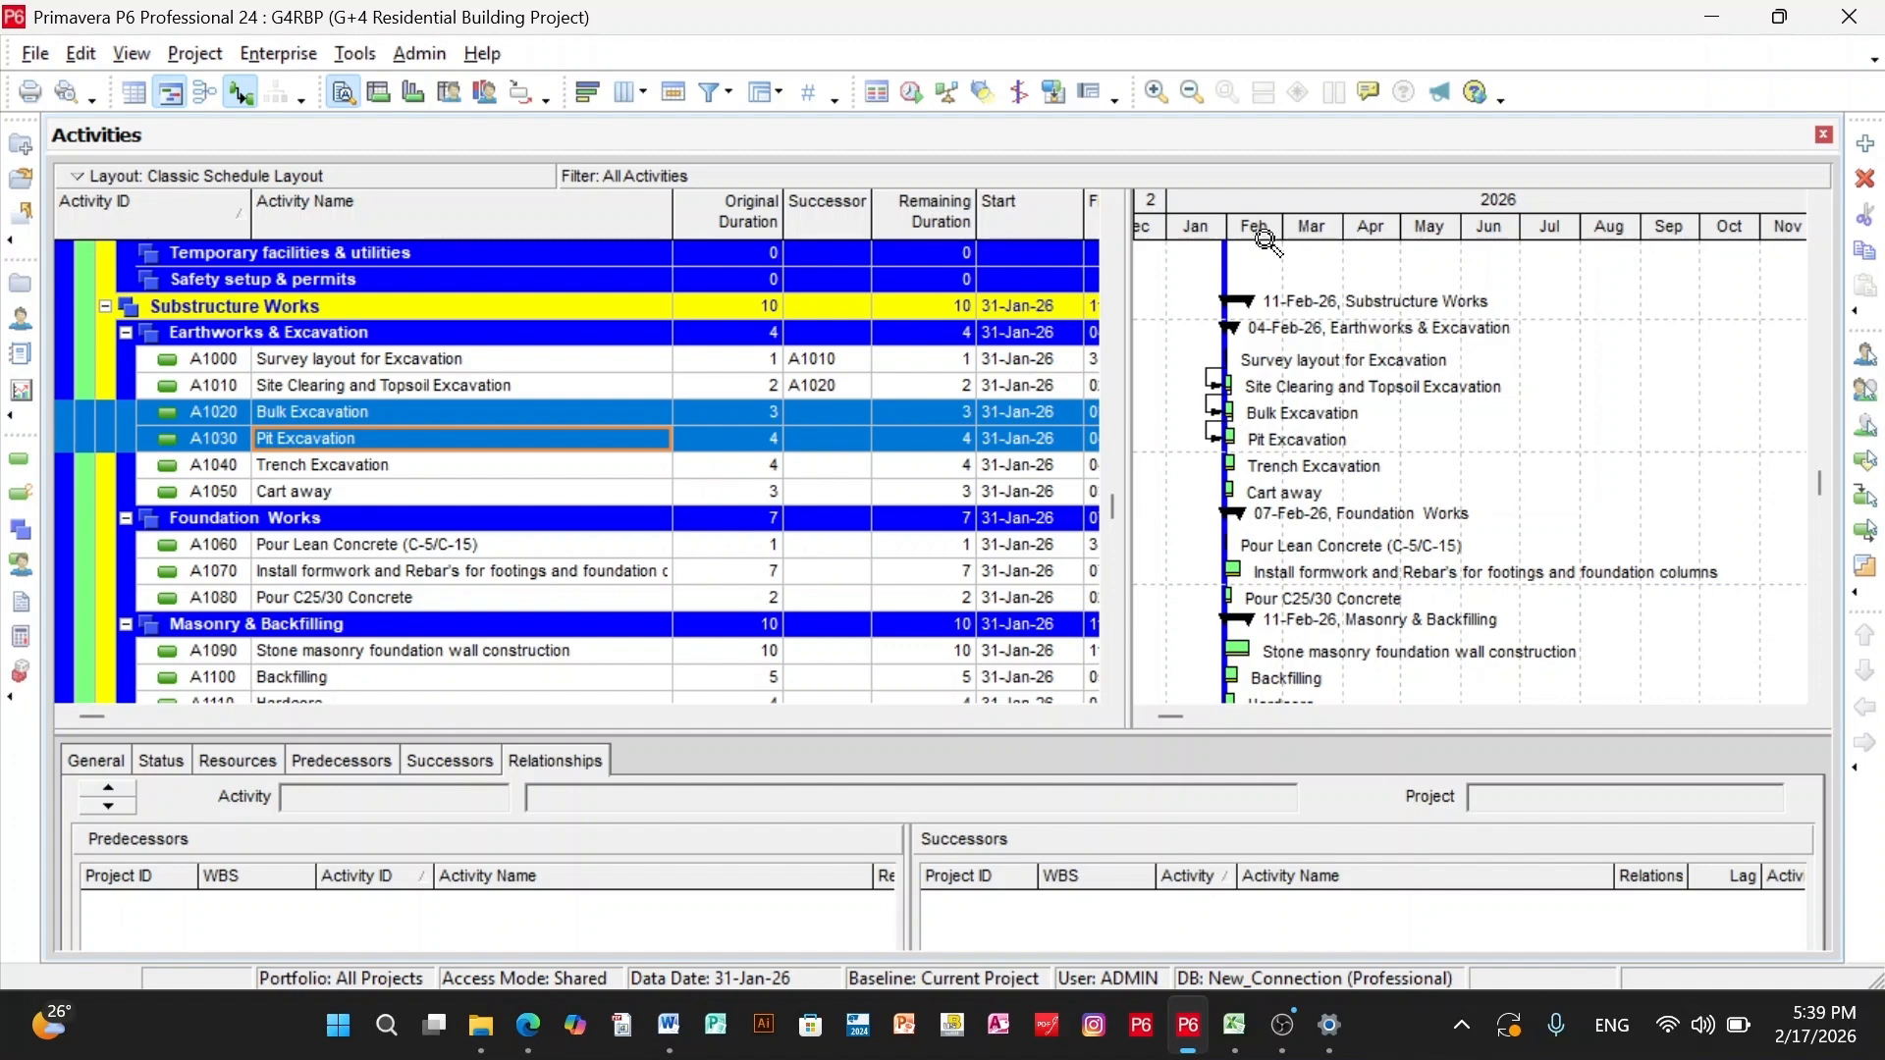
drag(1267, 241, 1354, 234)
- Link Pit Excavation (A1030) to Trench Excavation (A1040), and Trench Excavation to Cart away (A1050)
click(312, 469)
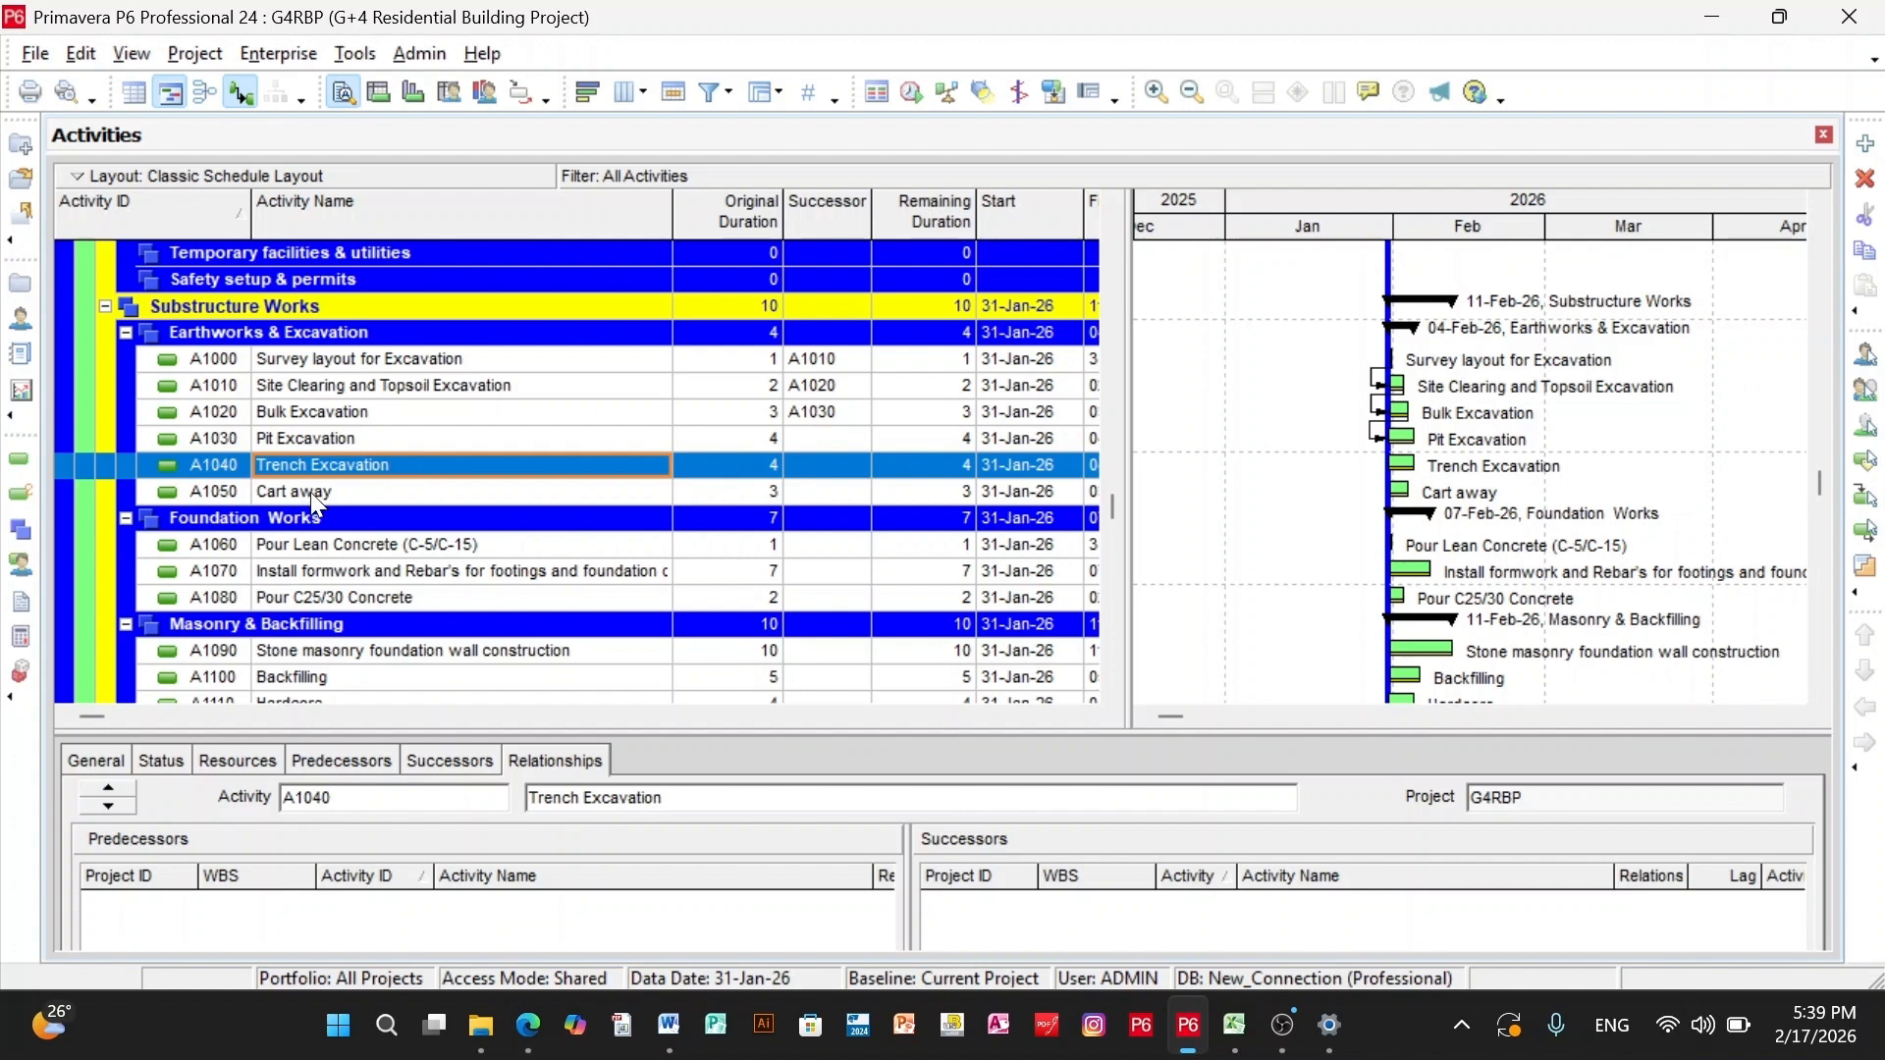
click(369, 439)
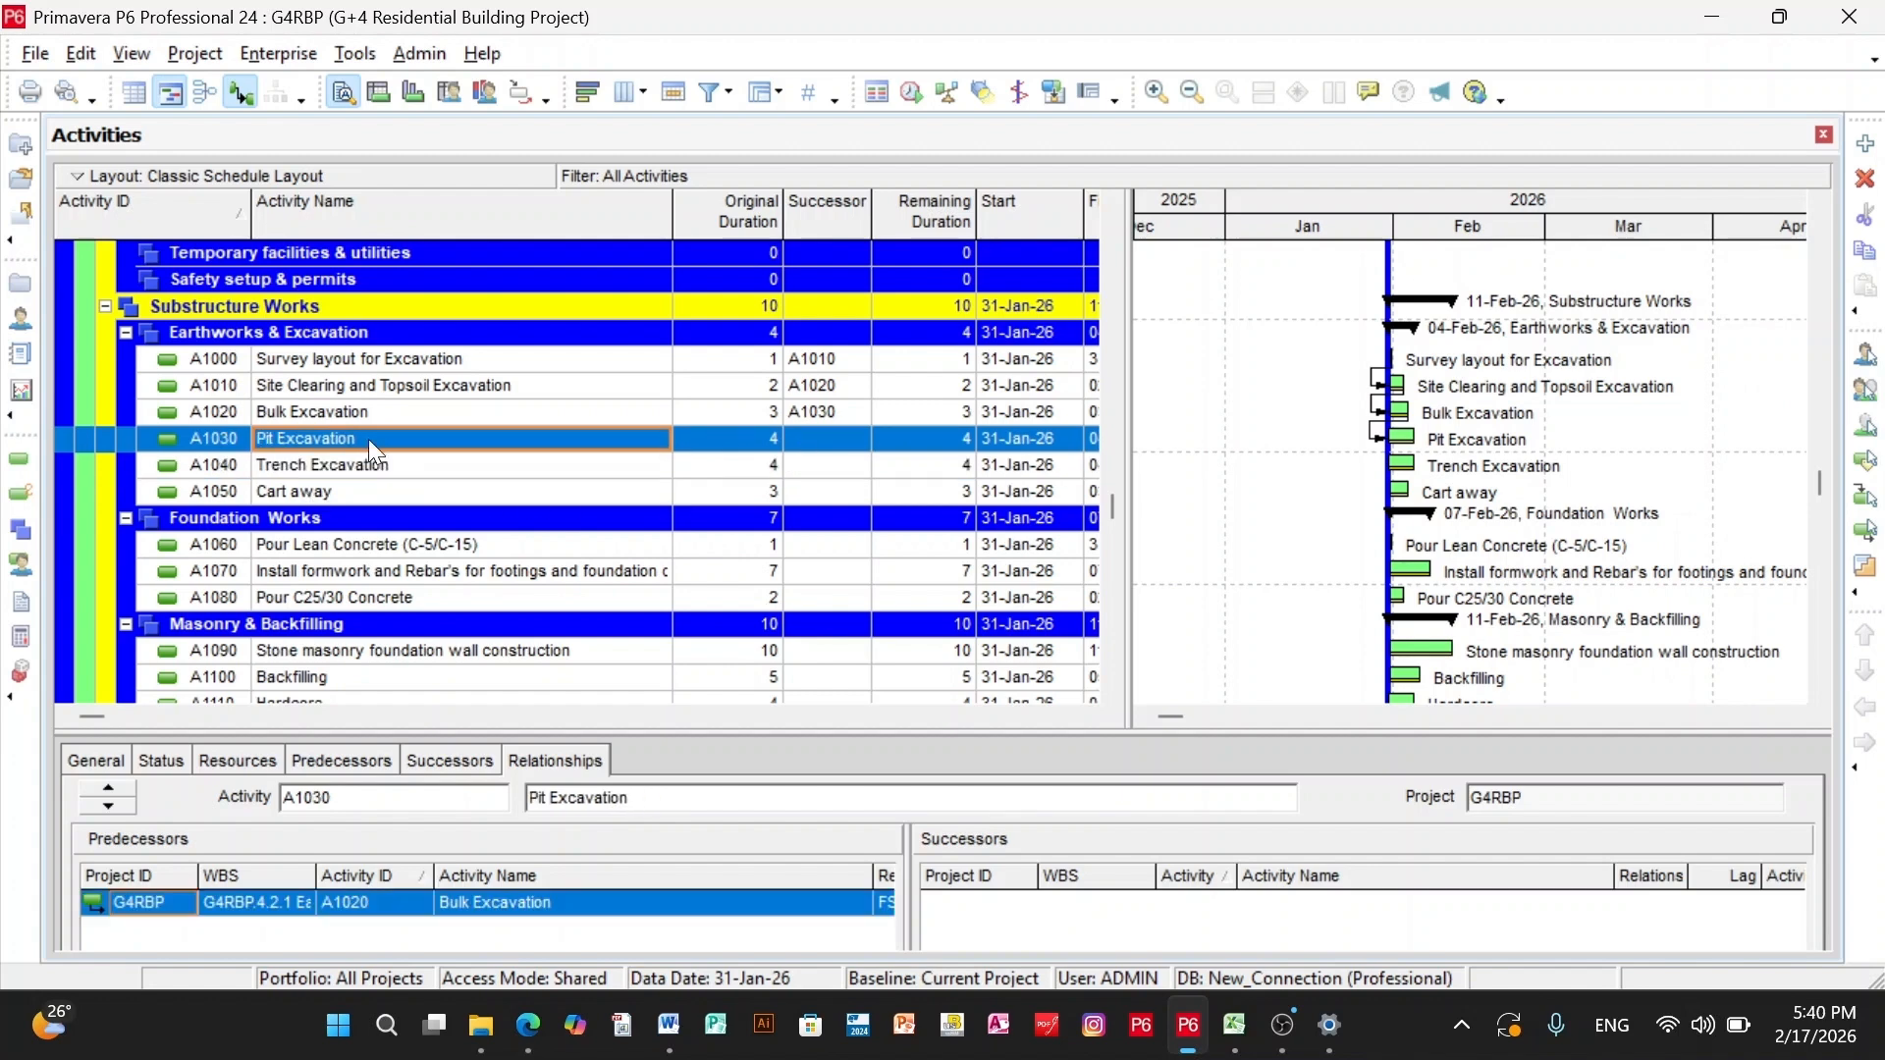
ctrl+click(391, 462)
right_click(391, 461)
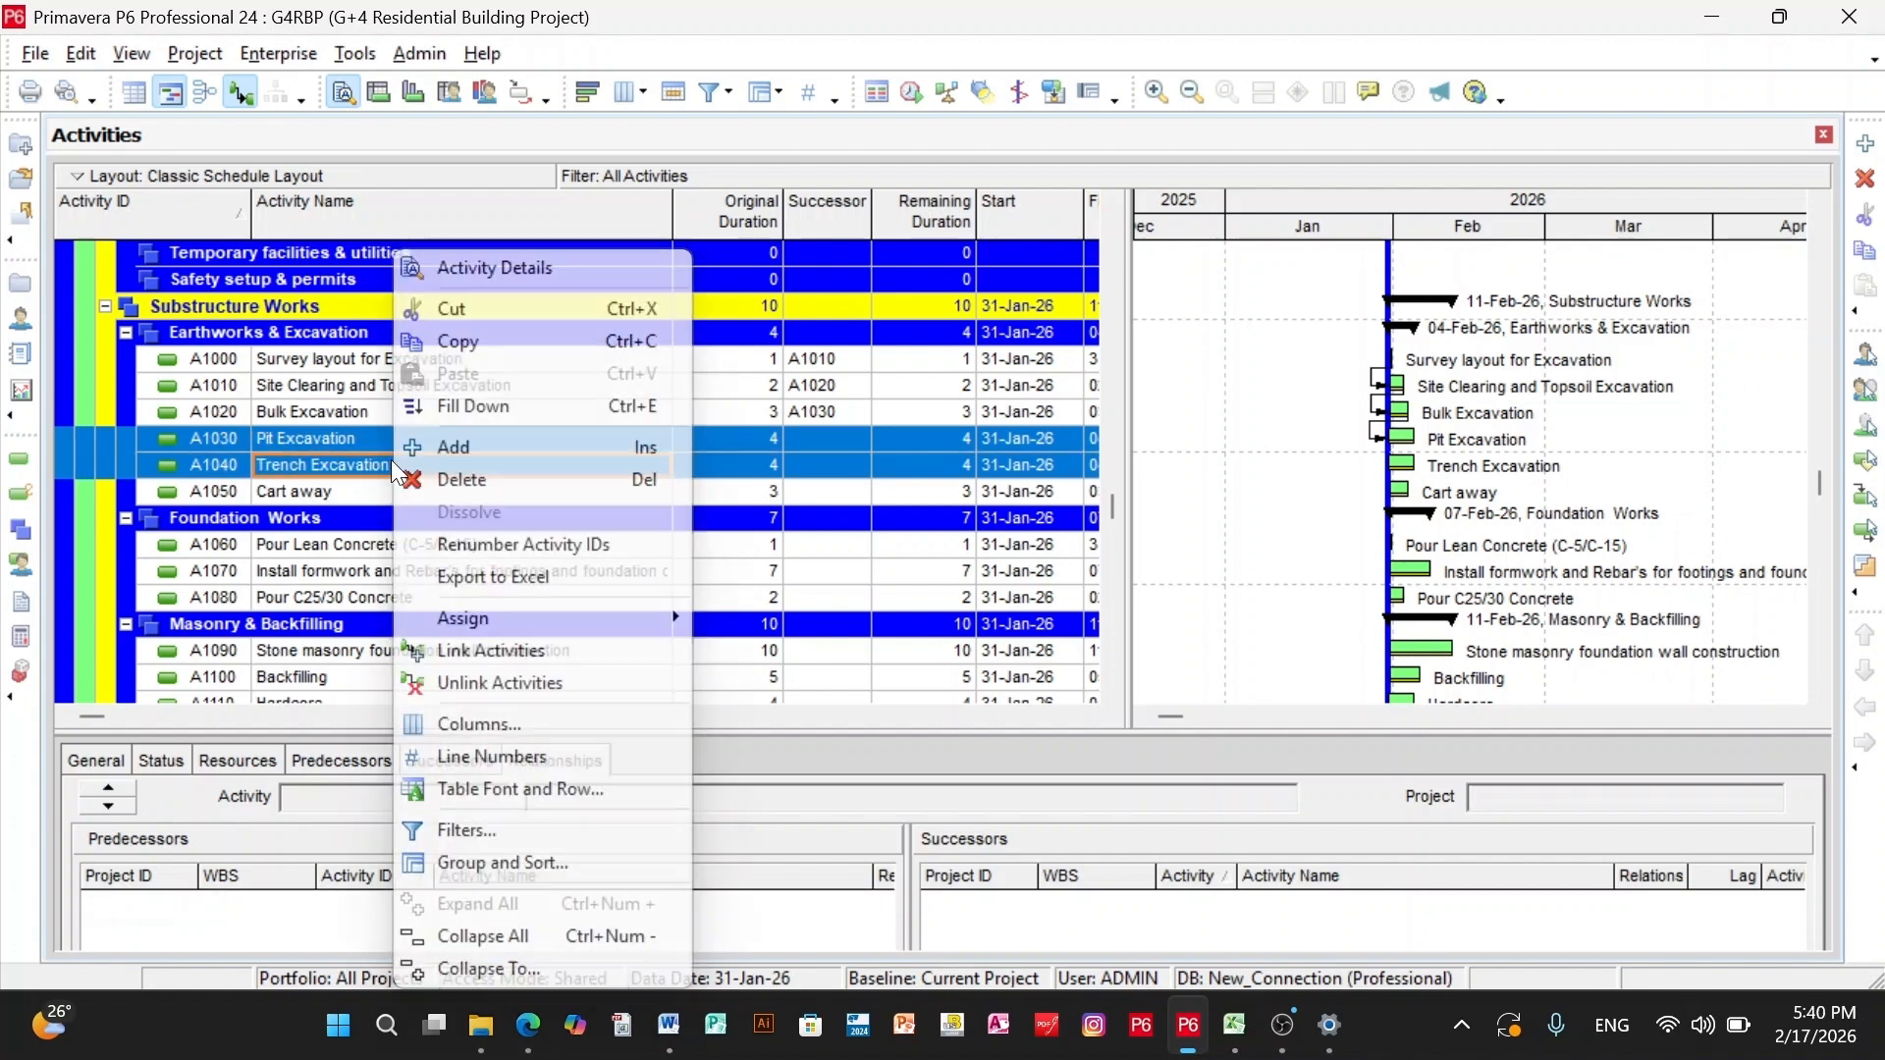
click(497, 651)
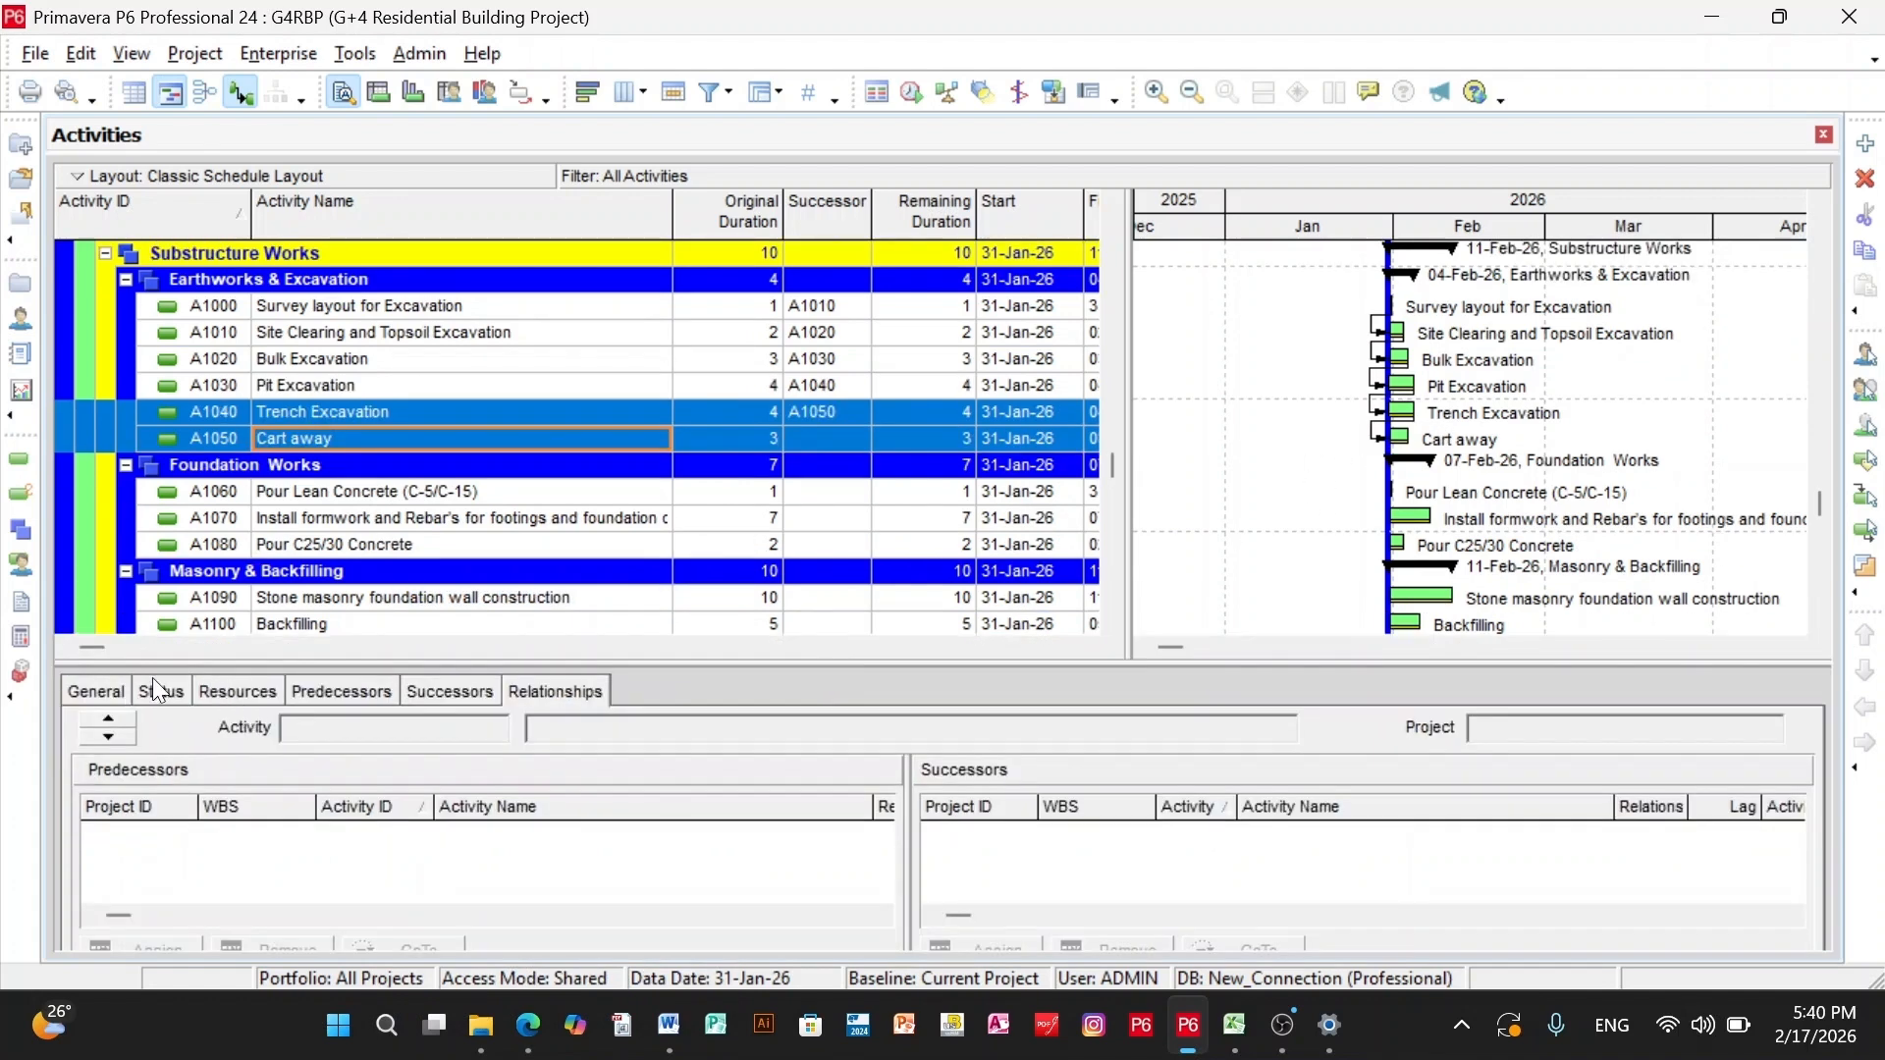
- Look through the activity detail views and examine the relationships of Cart away (A1050) in an enlarged details area
click(235, 691)
click(106, 690)
click(153, 687)
click(236, 691)
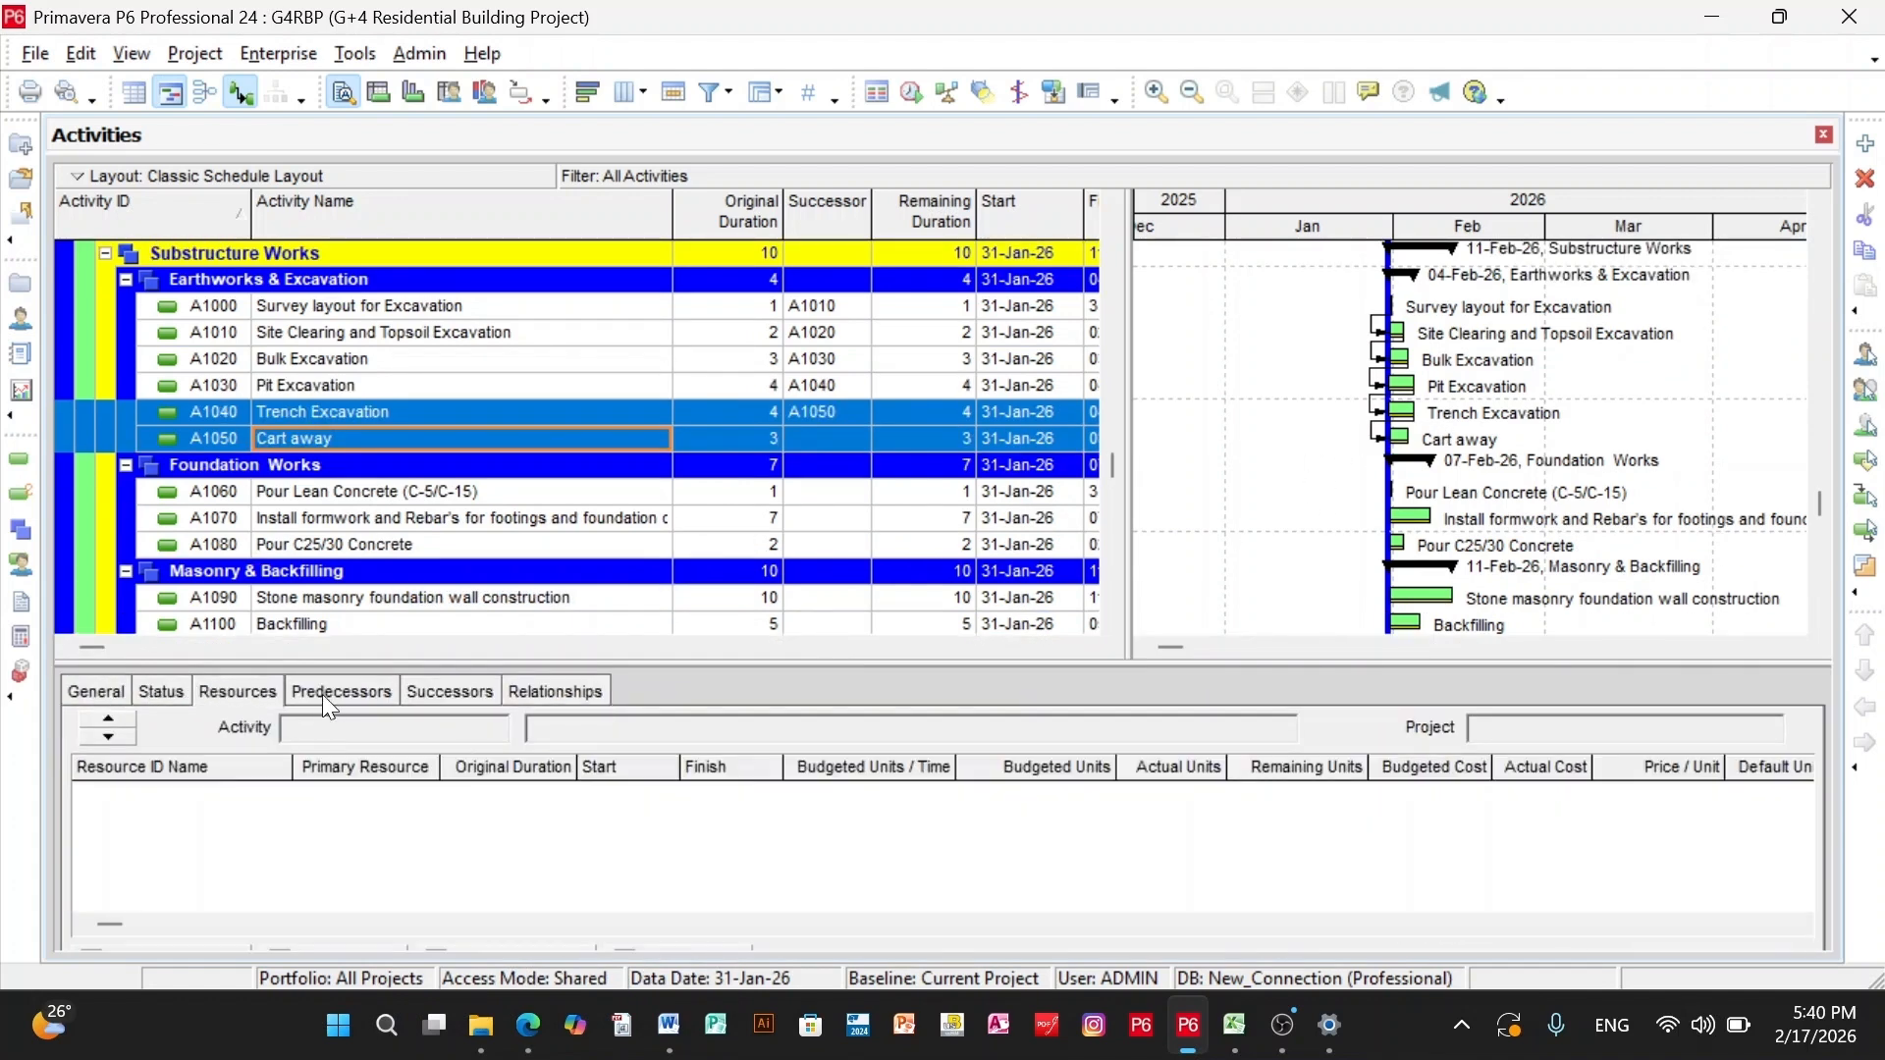
click(569, 687)
click(570, 688)
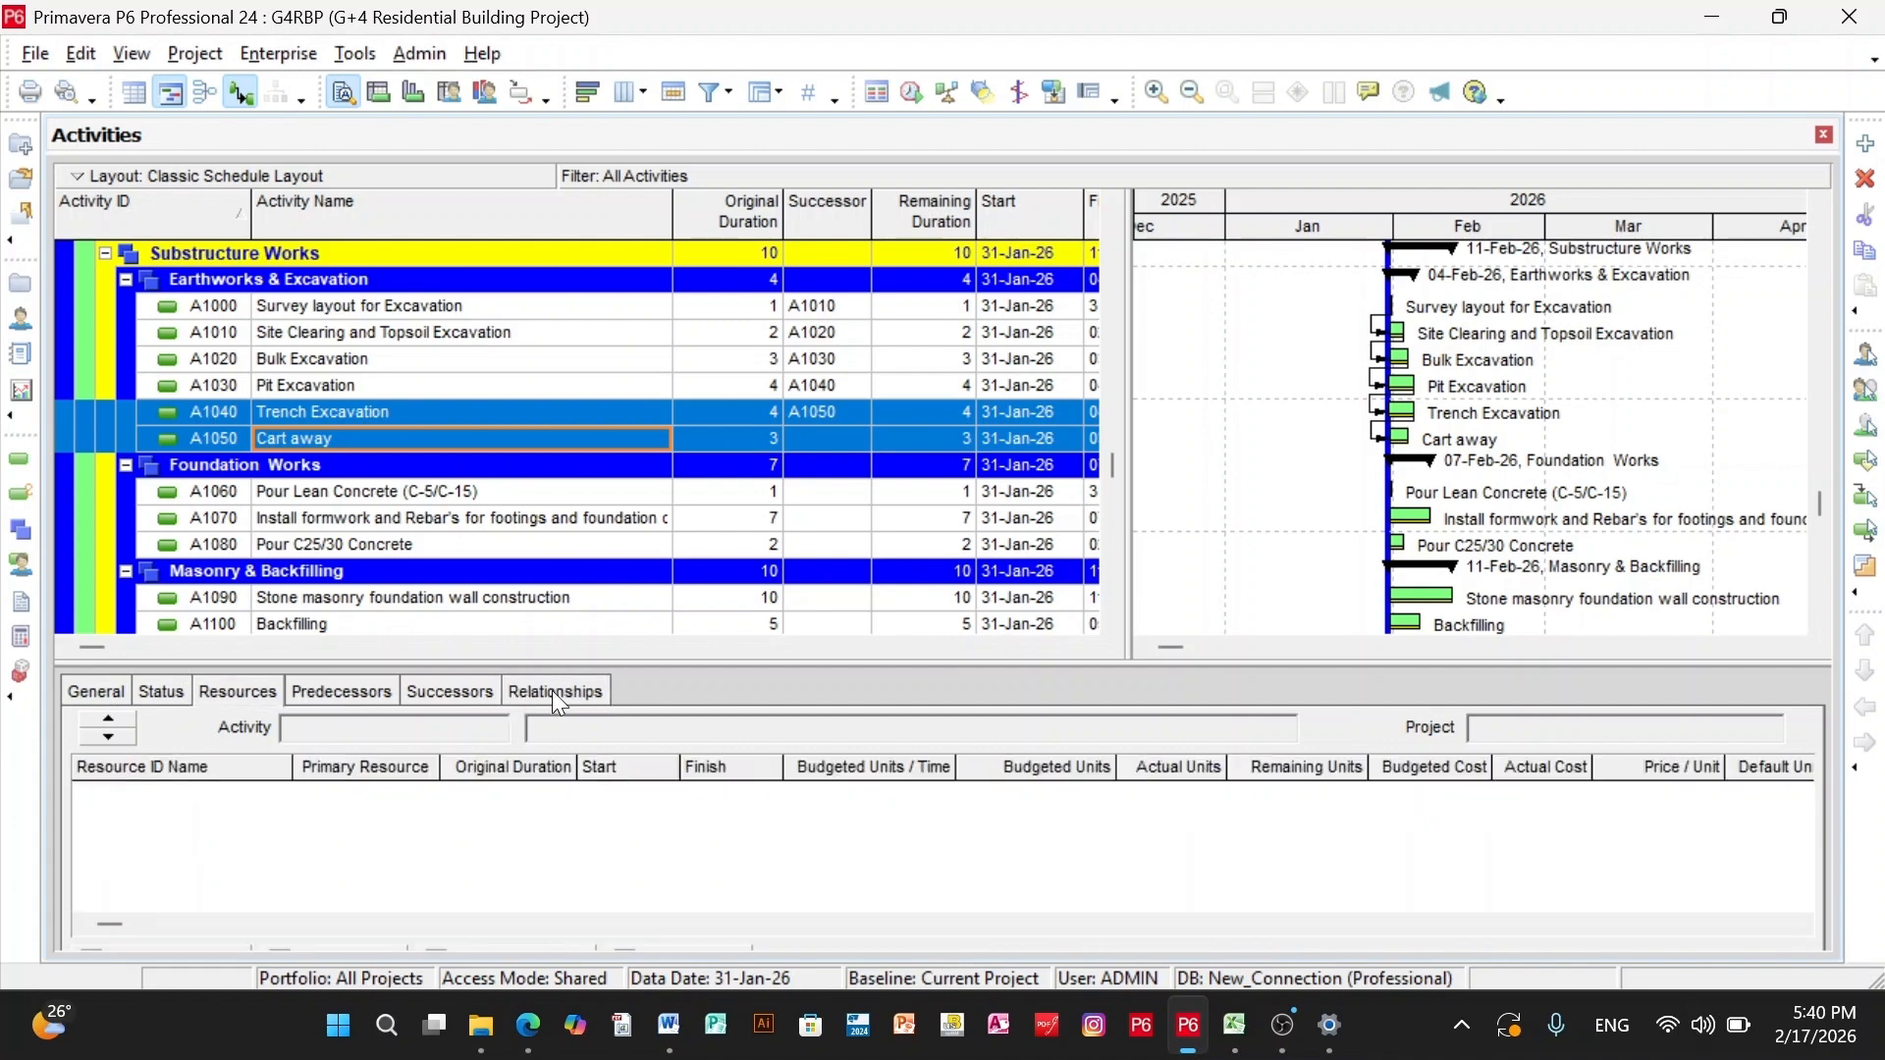
click(569, 688)
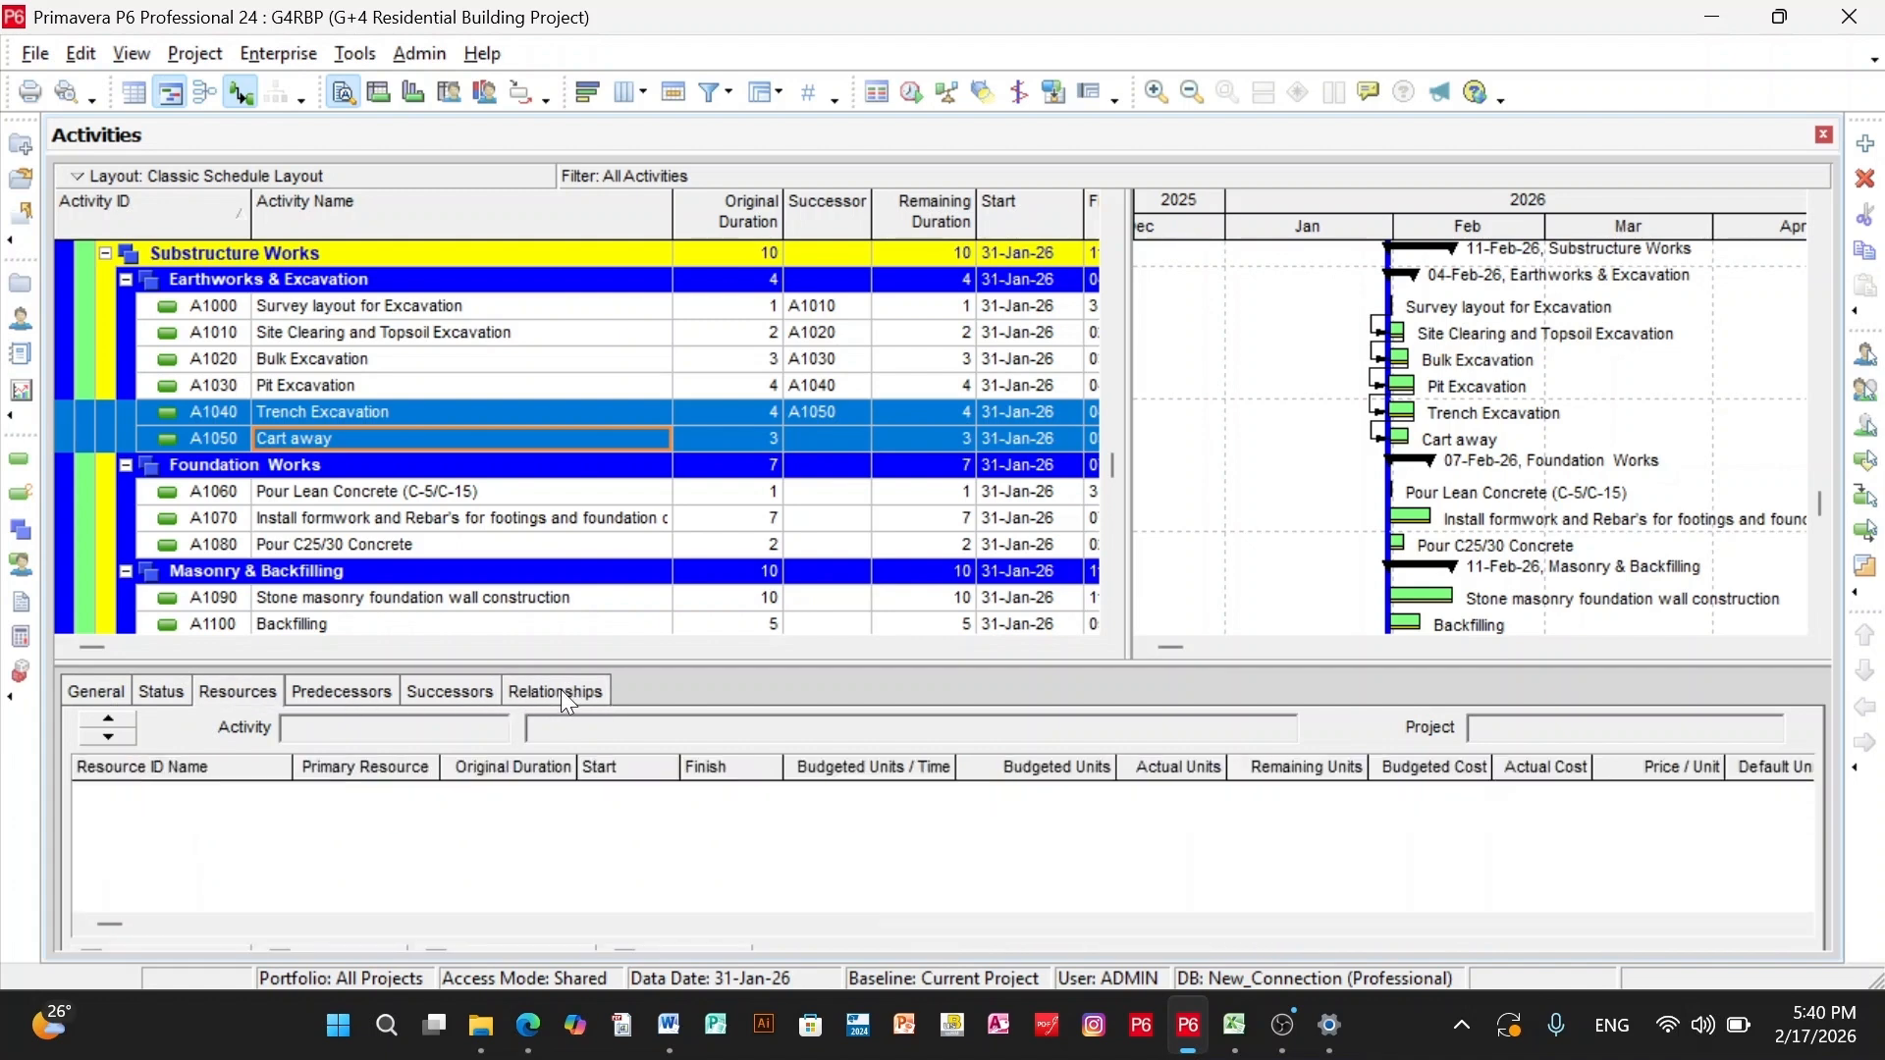
click(569, 696)
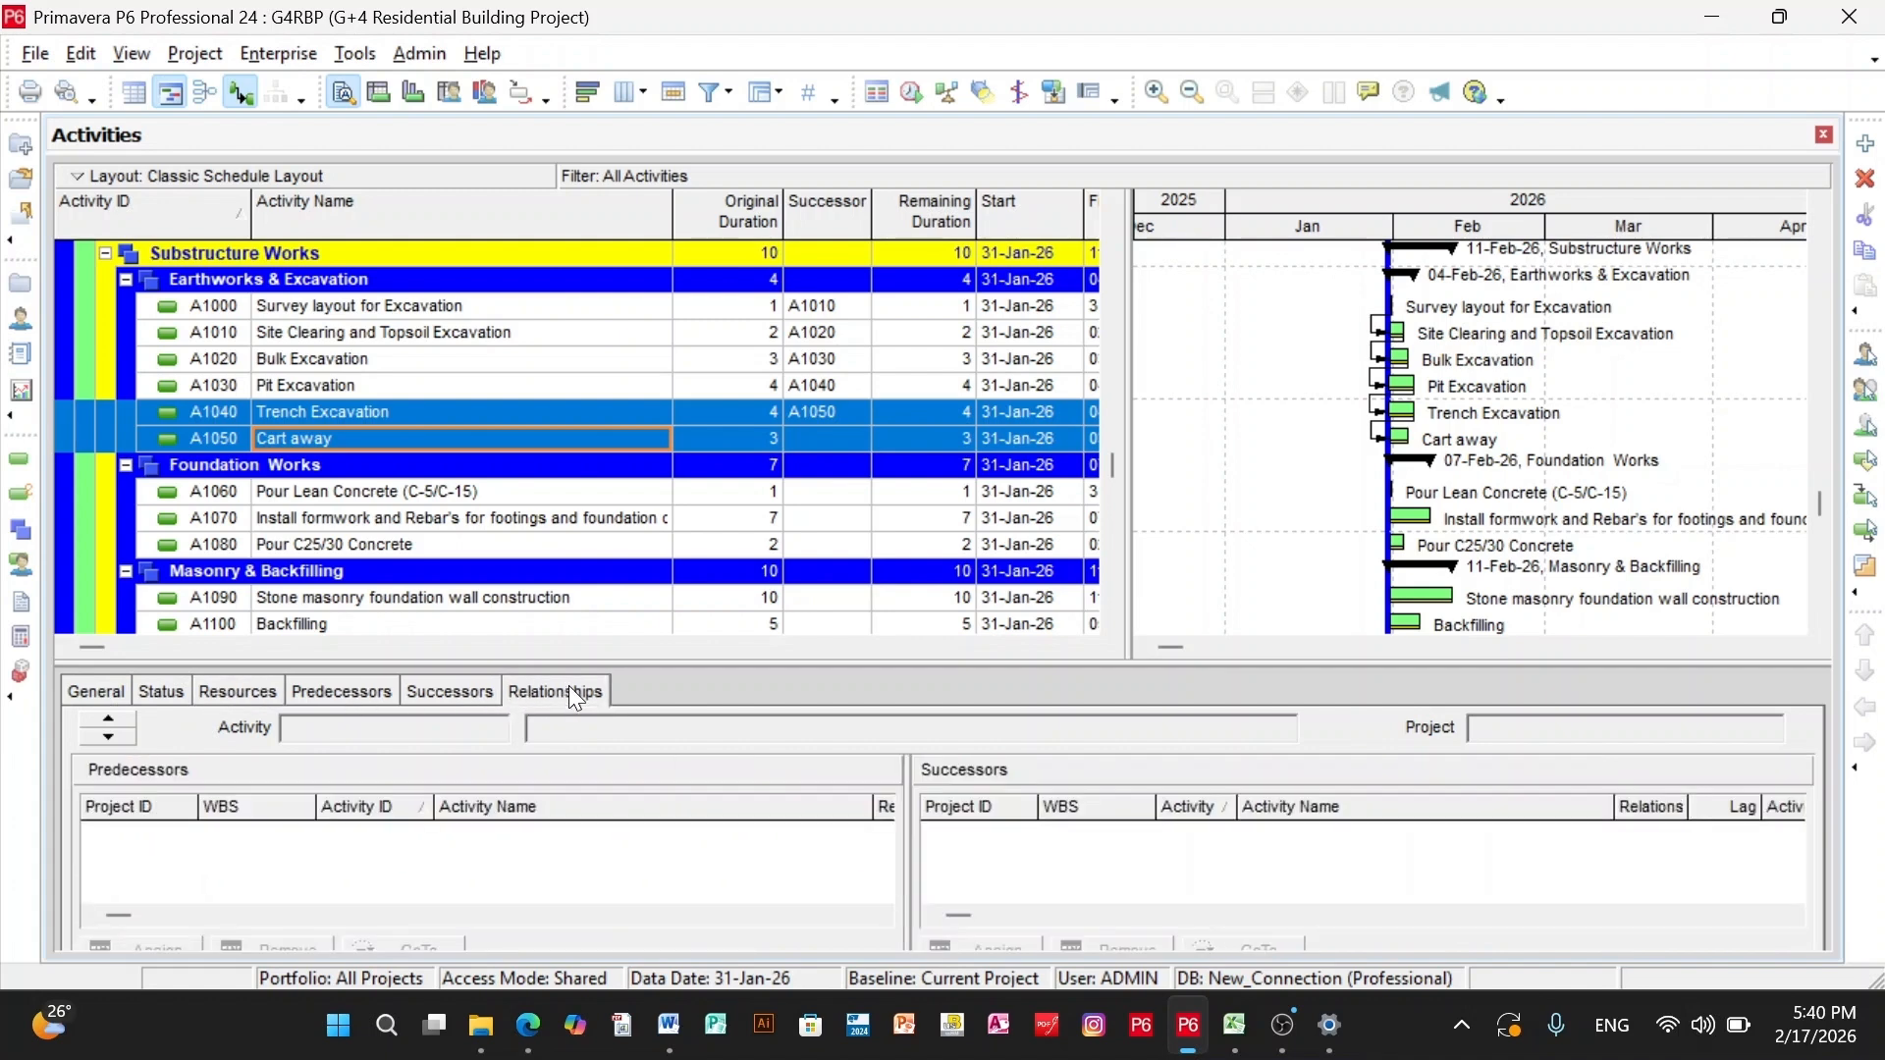
click(349, 440)
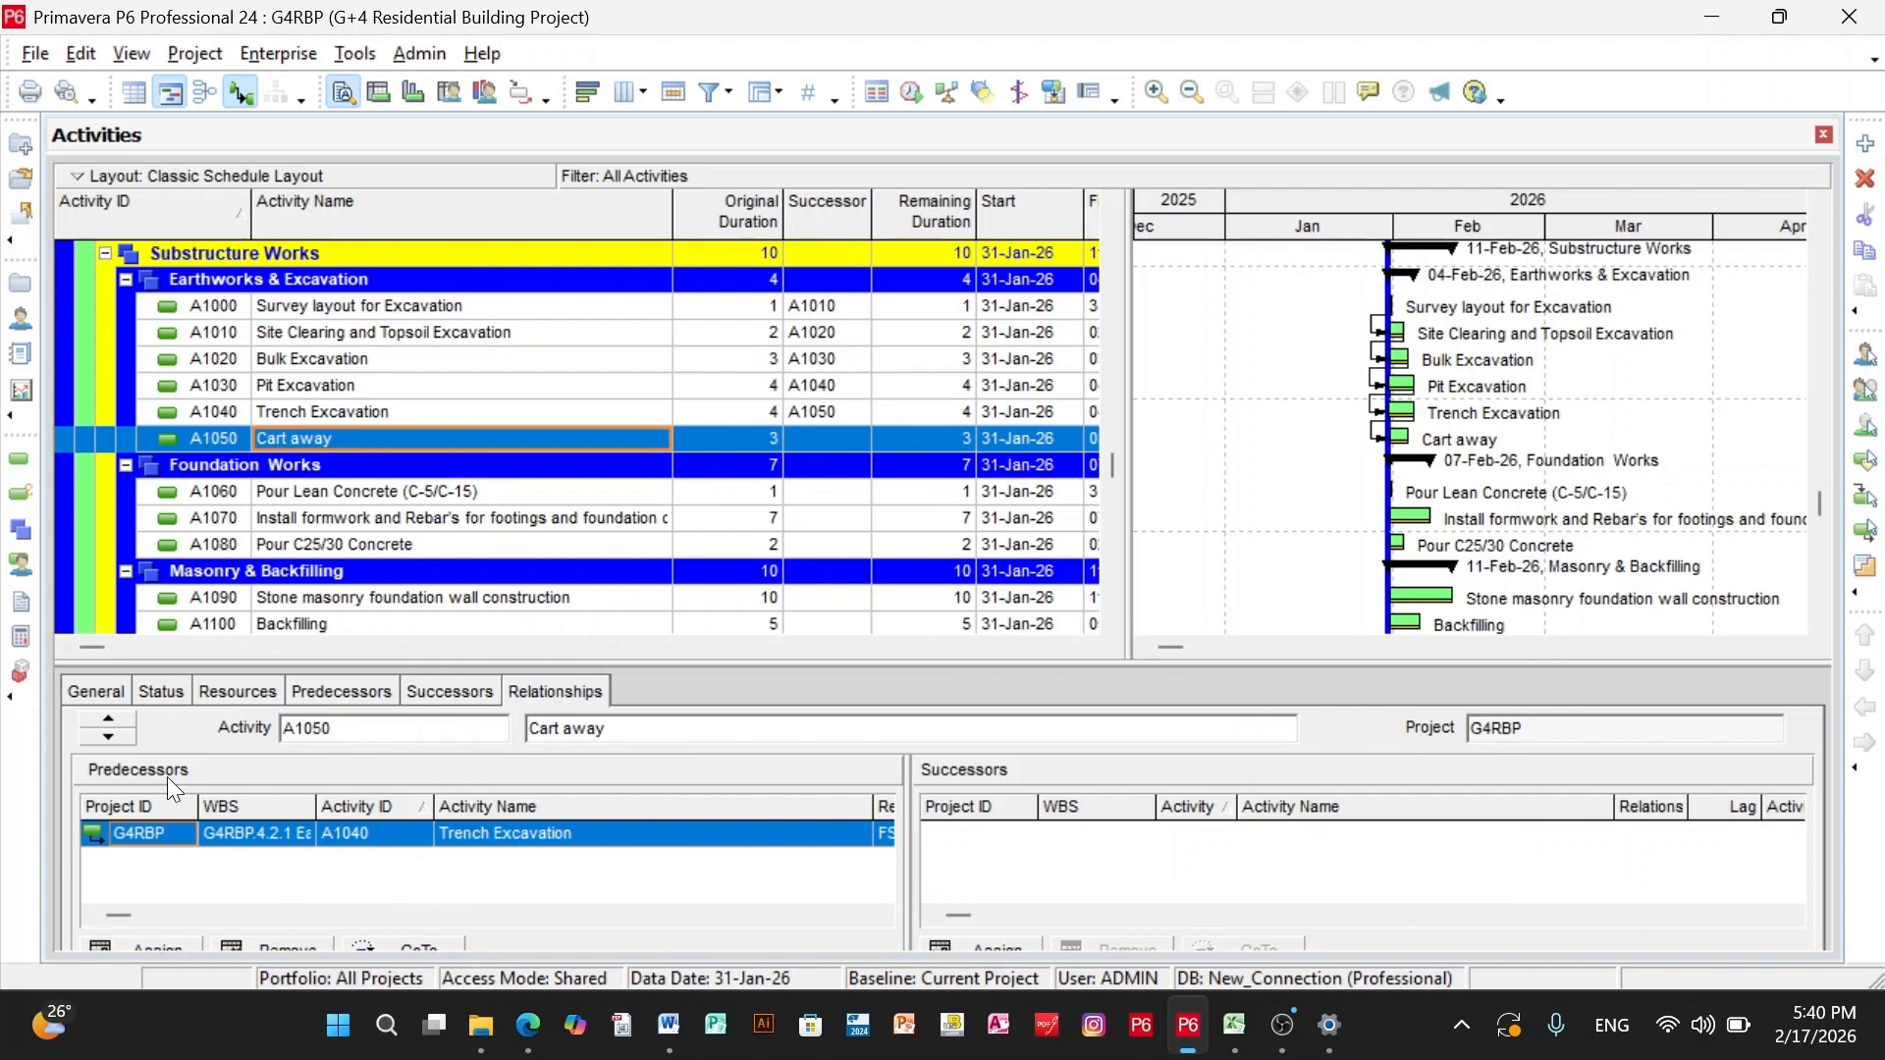
drag(915, 659, 428, 550)
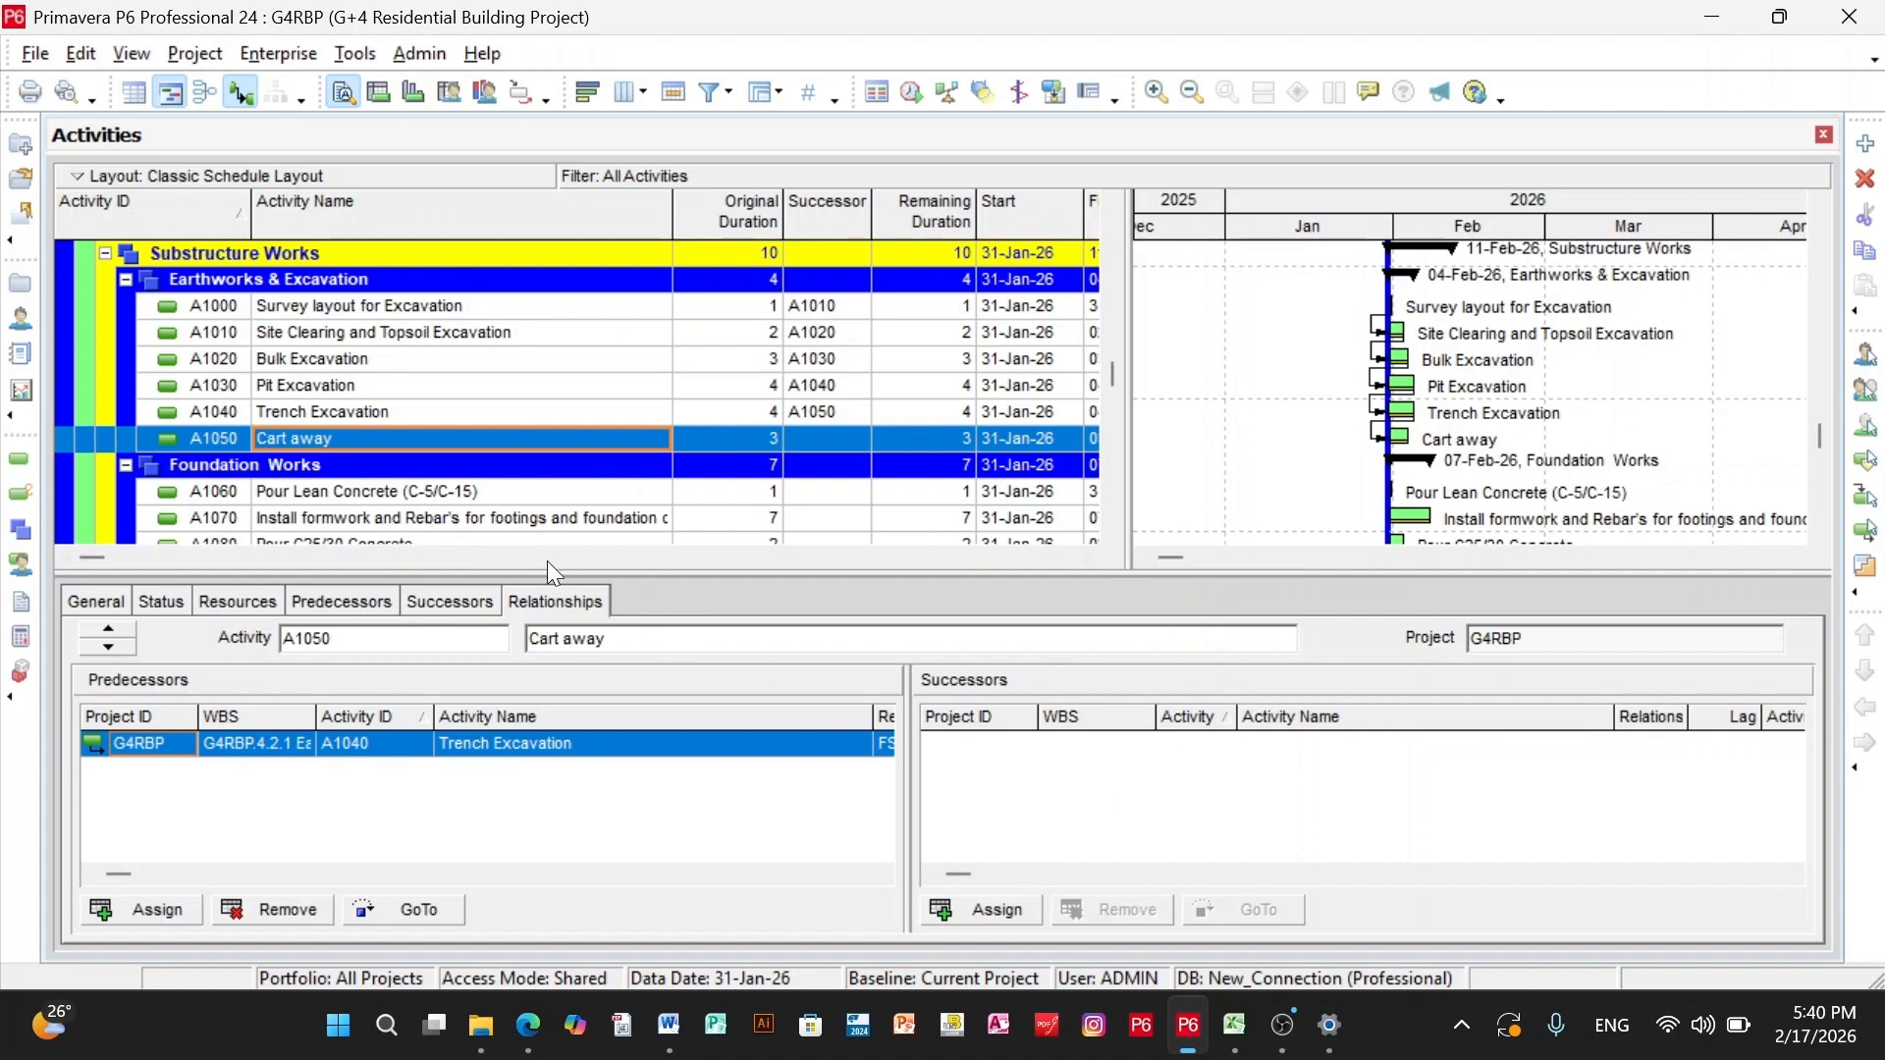
- Assign Cart away (A1050) as predecessor of Pour Lean Concrete (A1060)
click(489, 485)
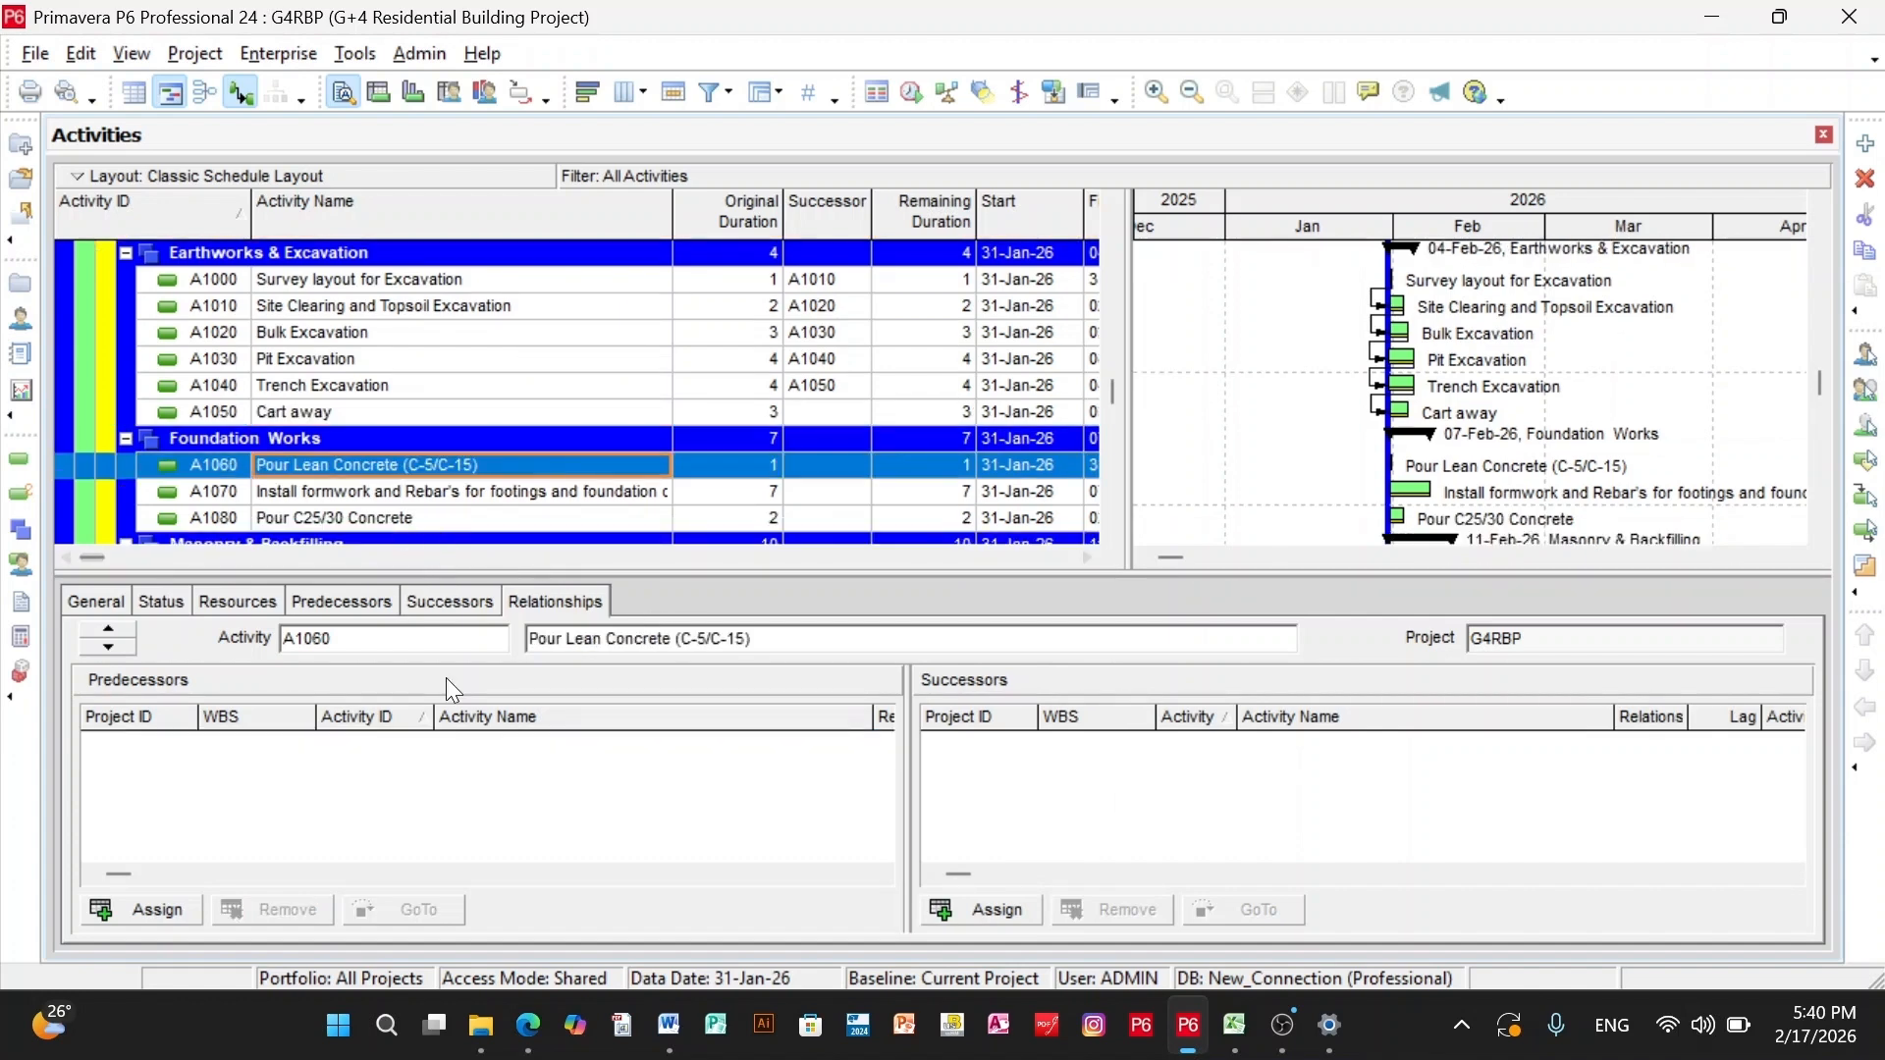
click(140, 910)
click(1058, 484)
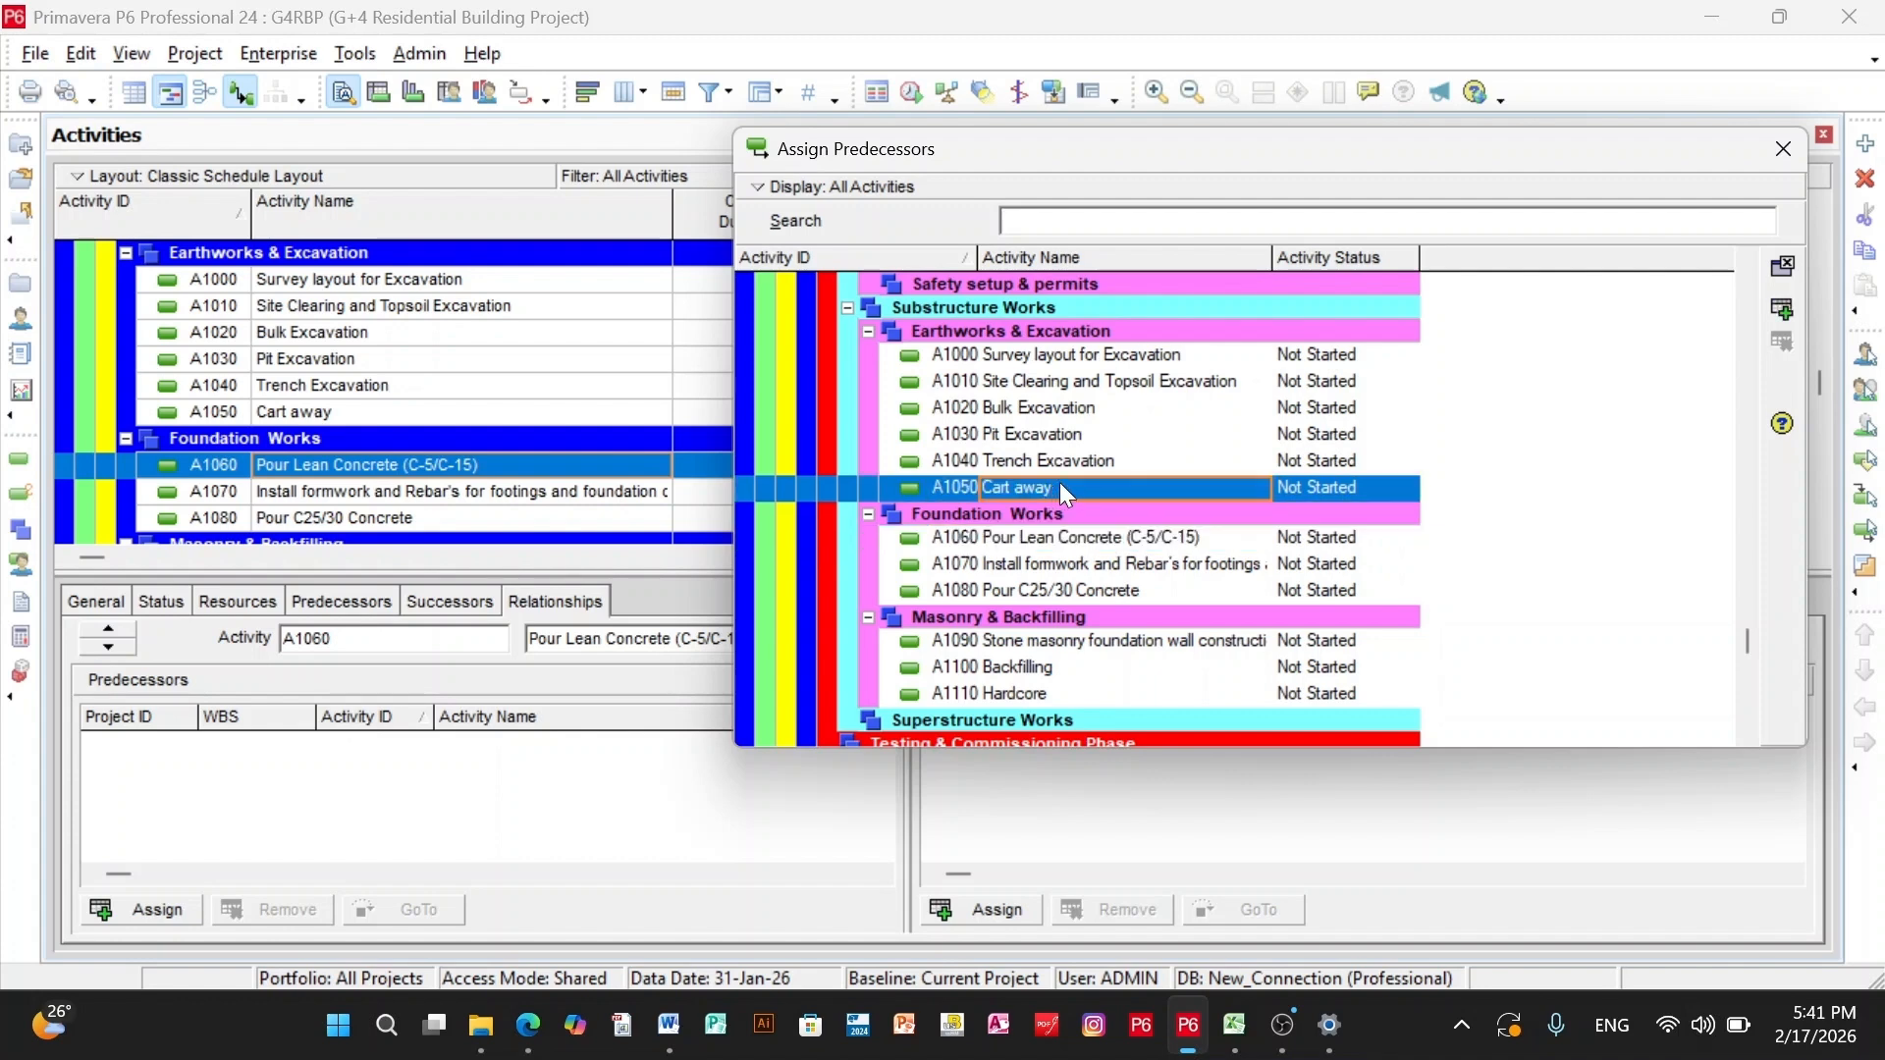
click(1783, 311)
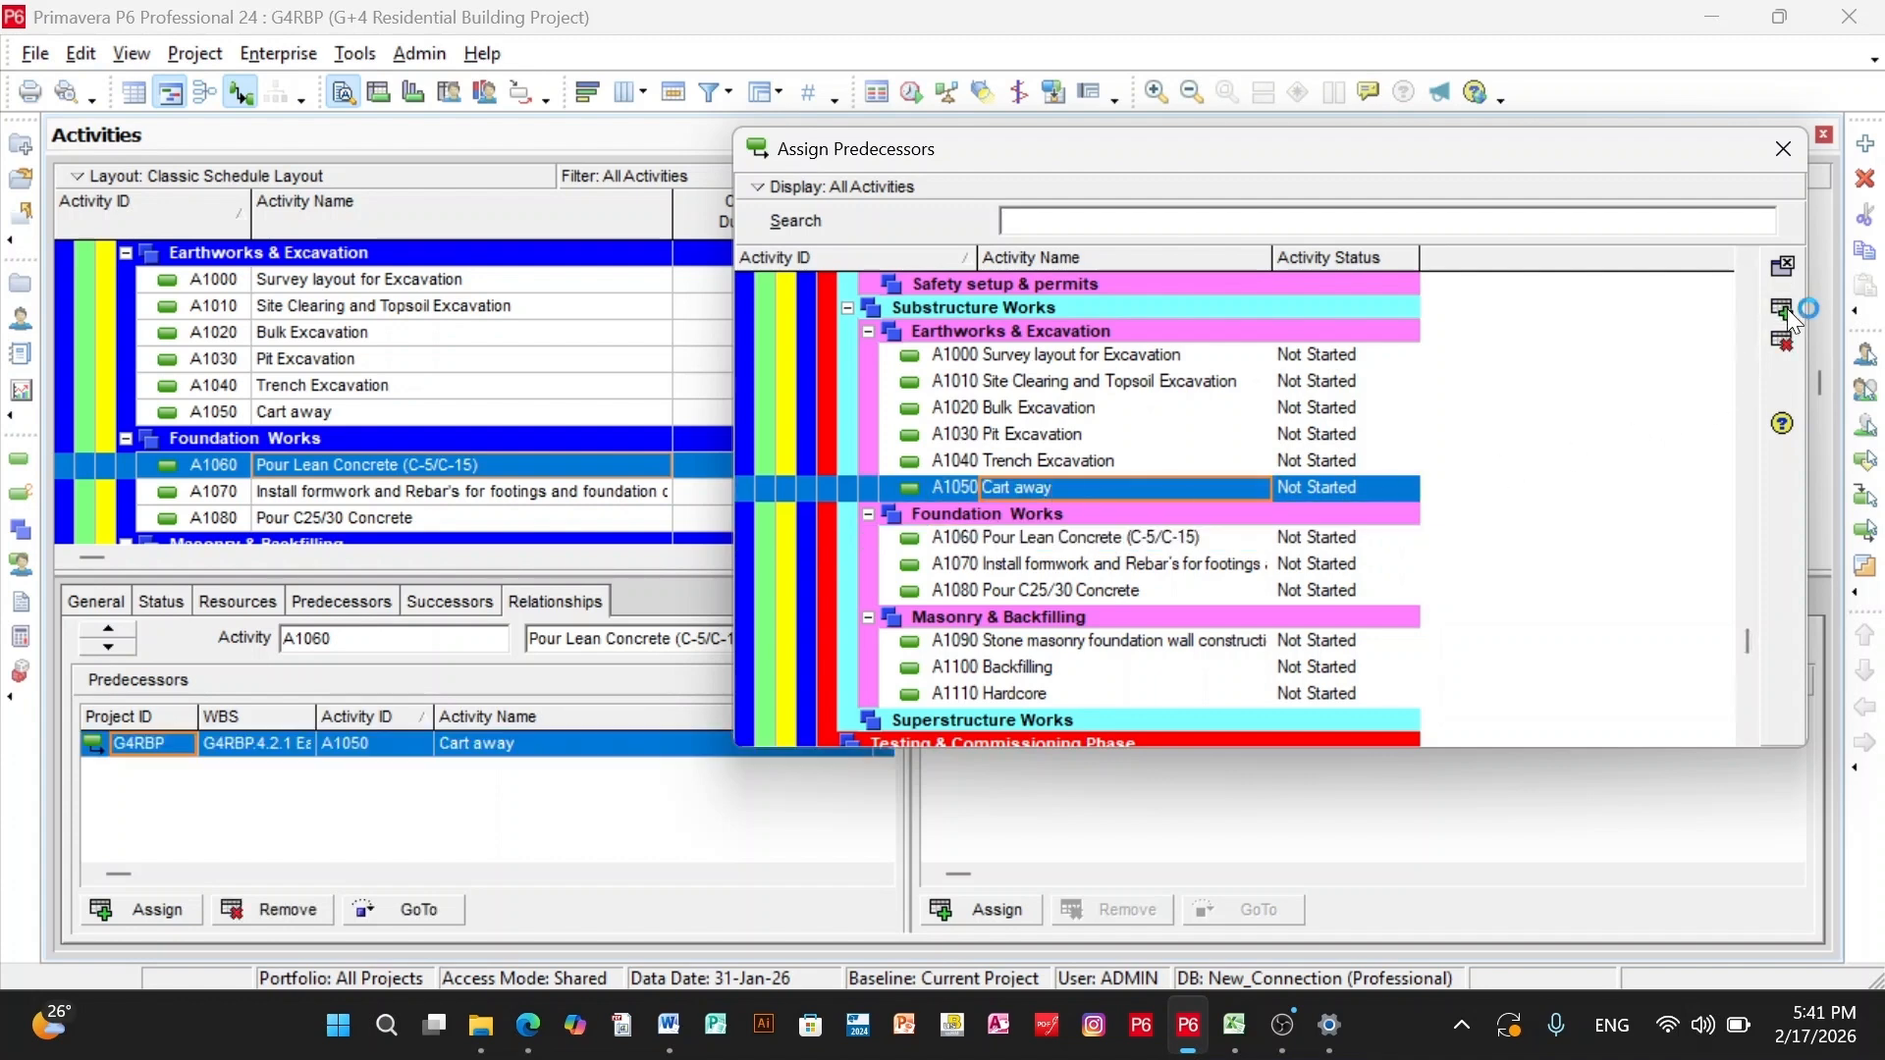
click(1783, 150)
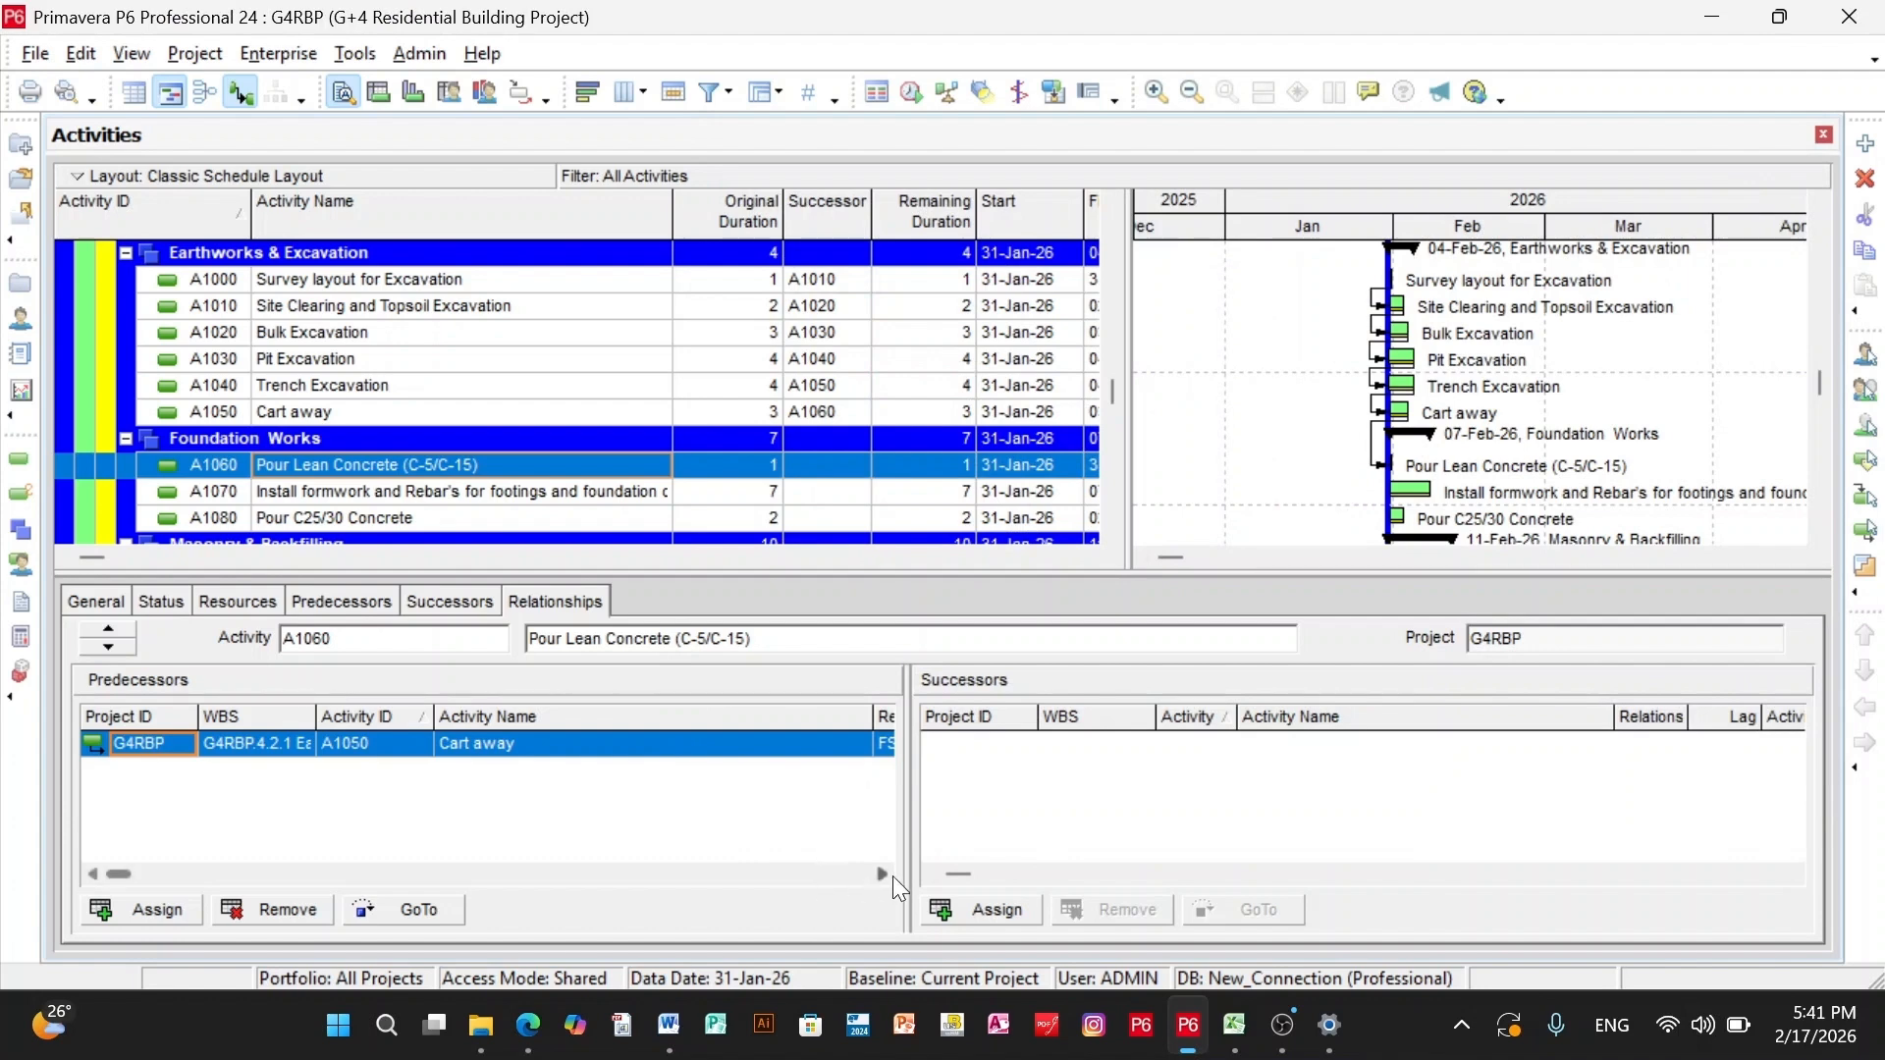
- Assign successors to the Foundation Works activities so that A1060, A1070, A1080 and A1090 form a chain
click(992, 906)
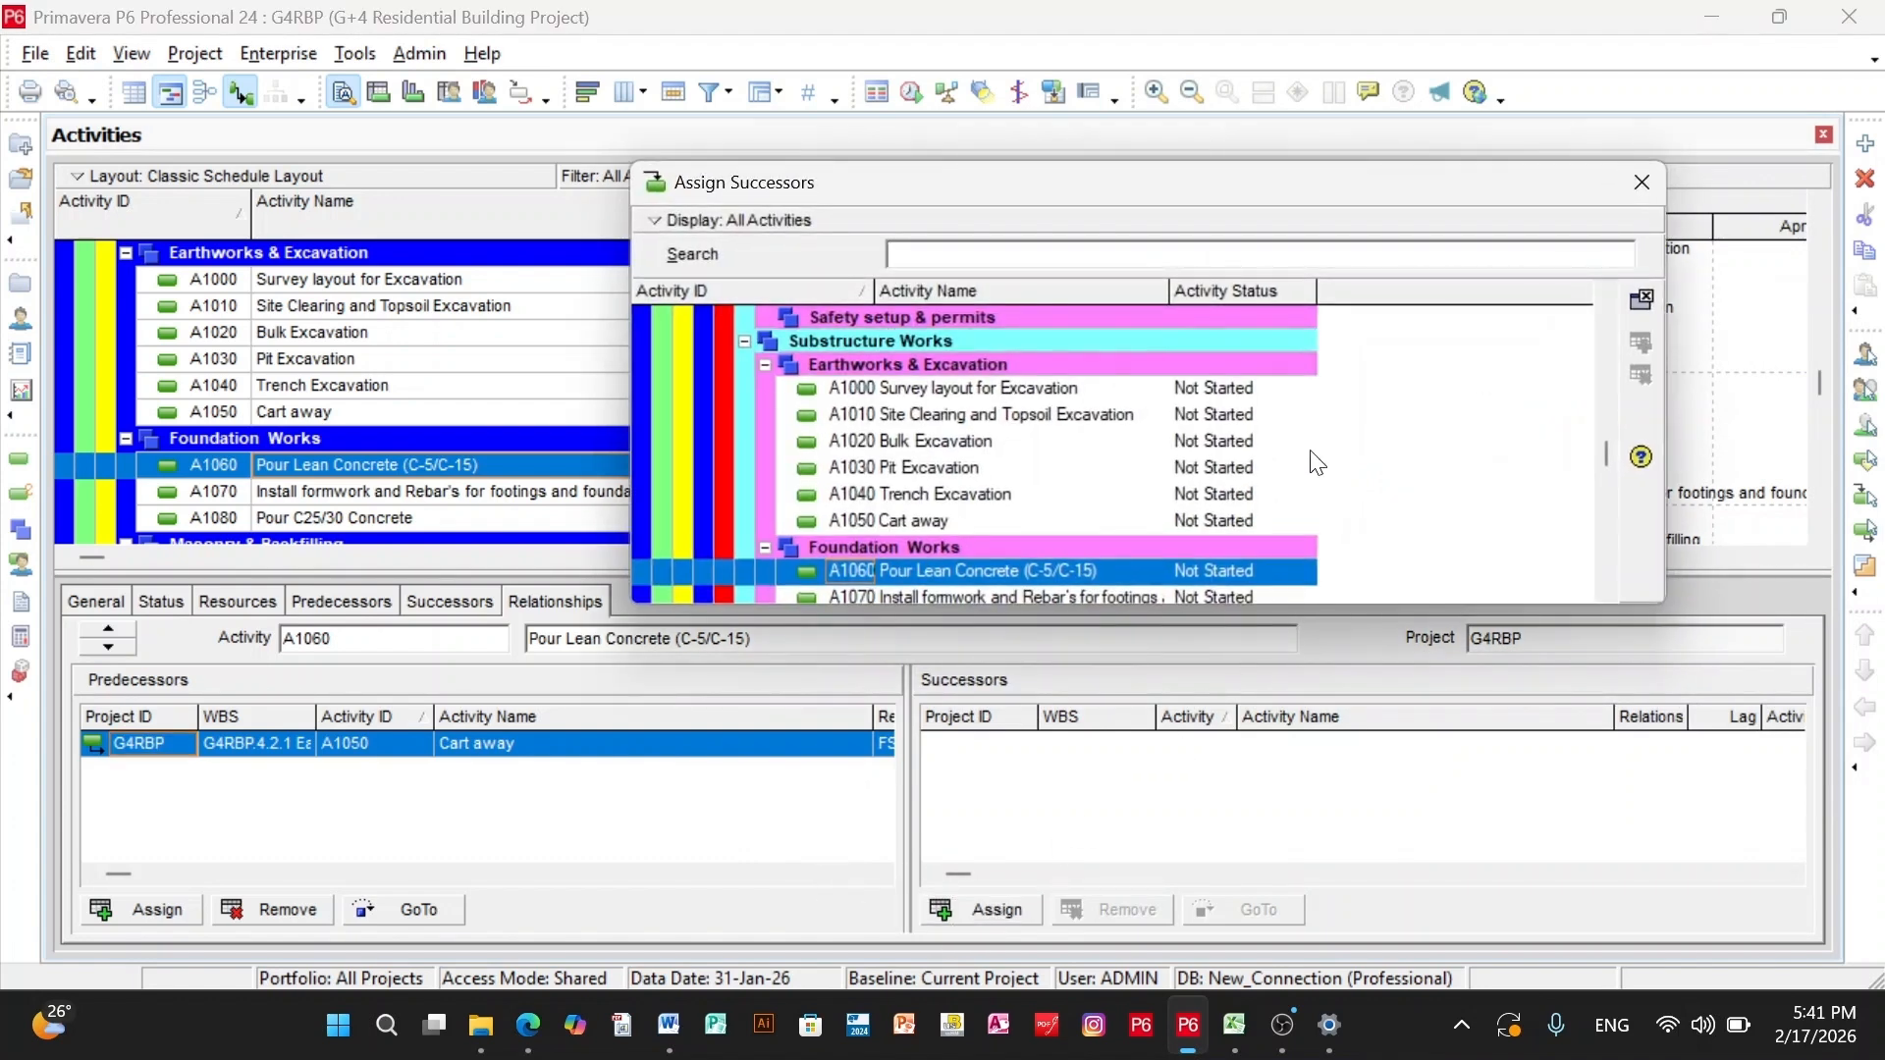
scroll(1237, 459, down, 3)
click(1129, 395)
click(1645, 340)
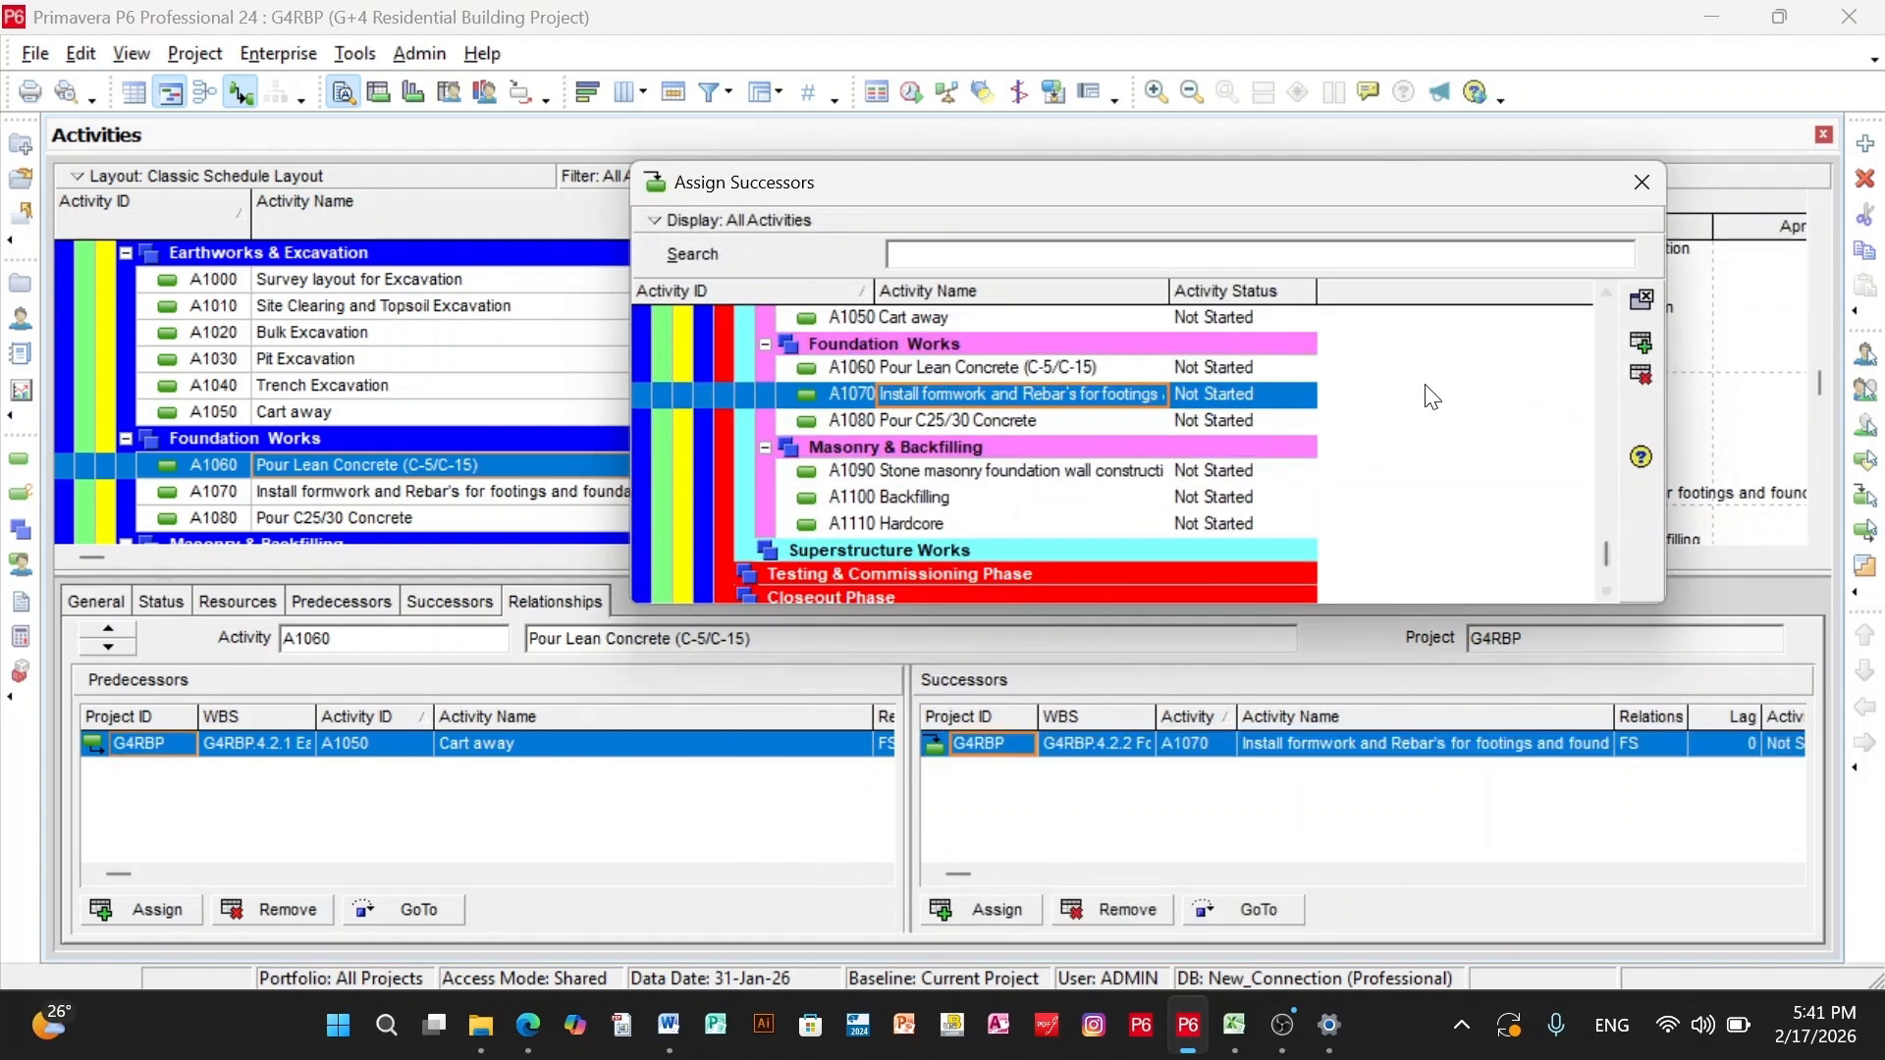
key(Escape)
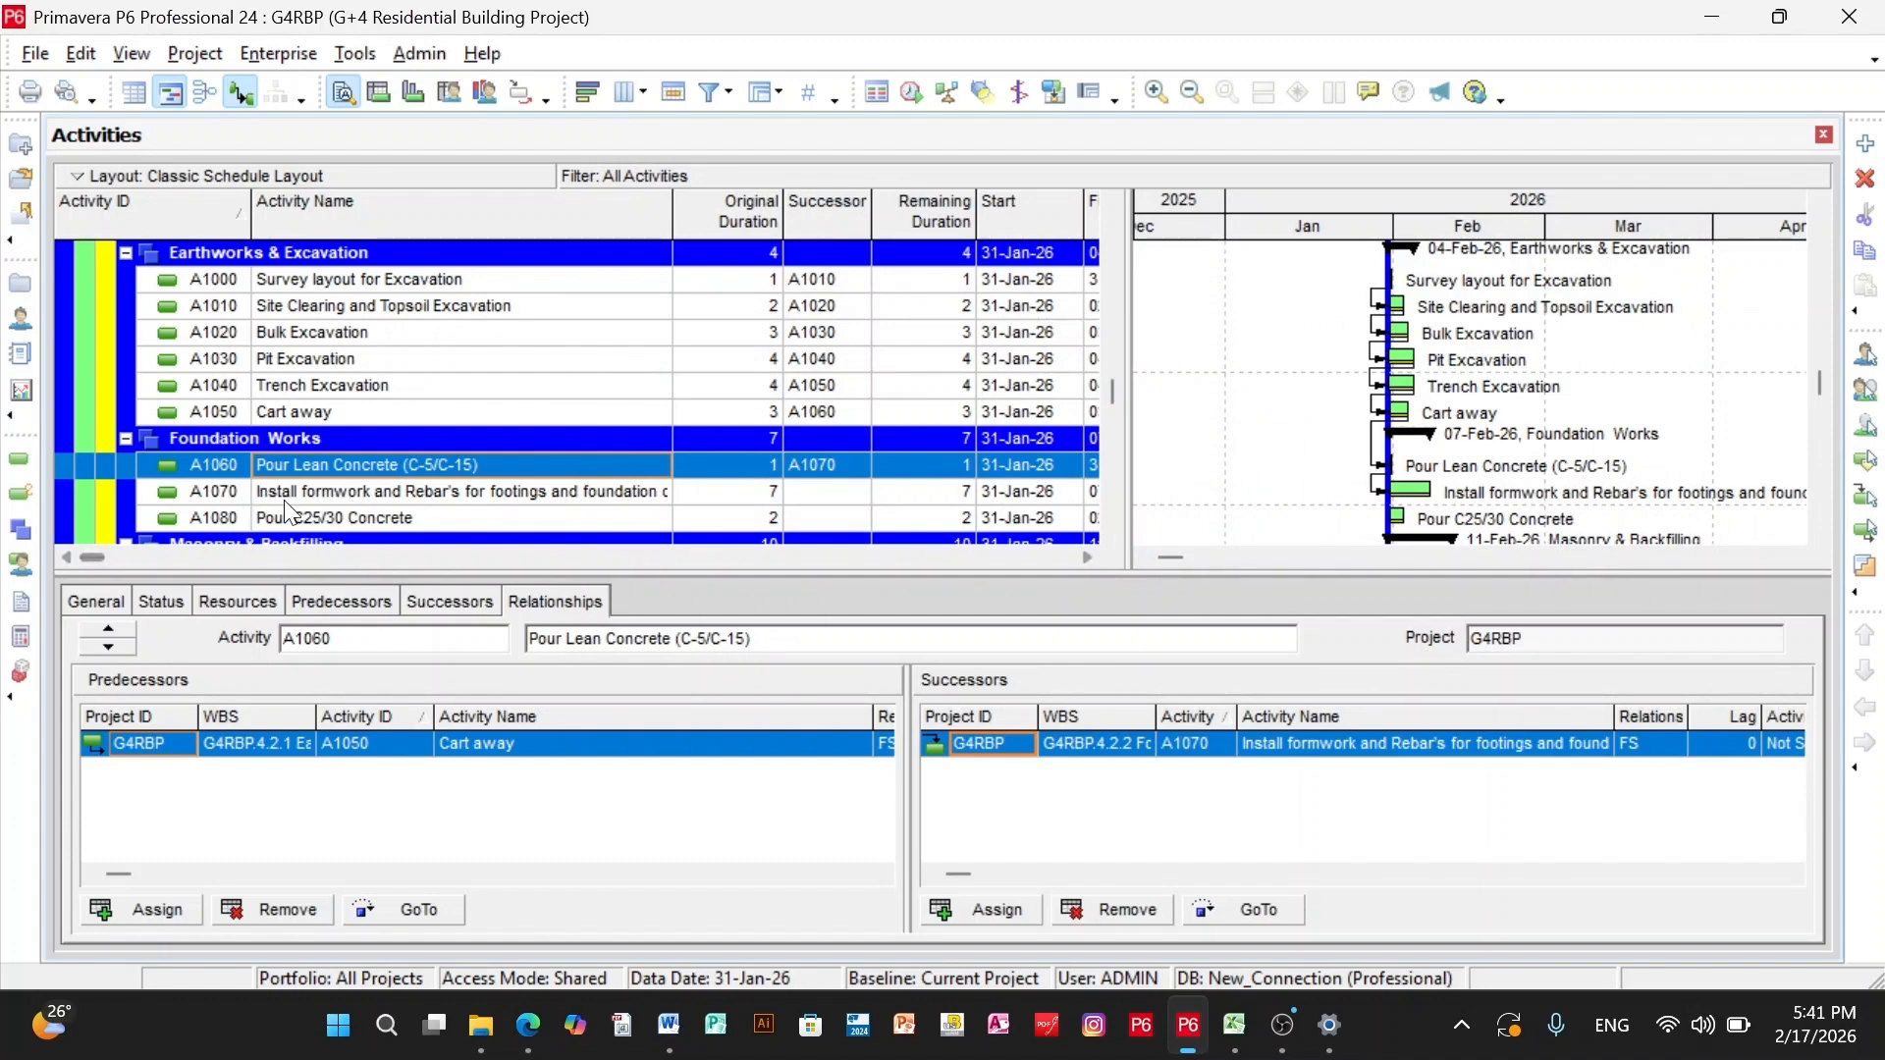
click(339, 489)
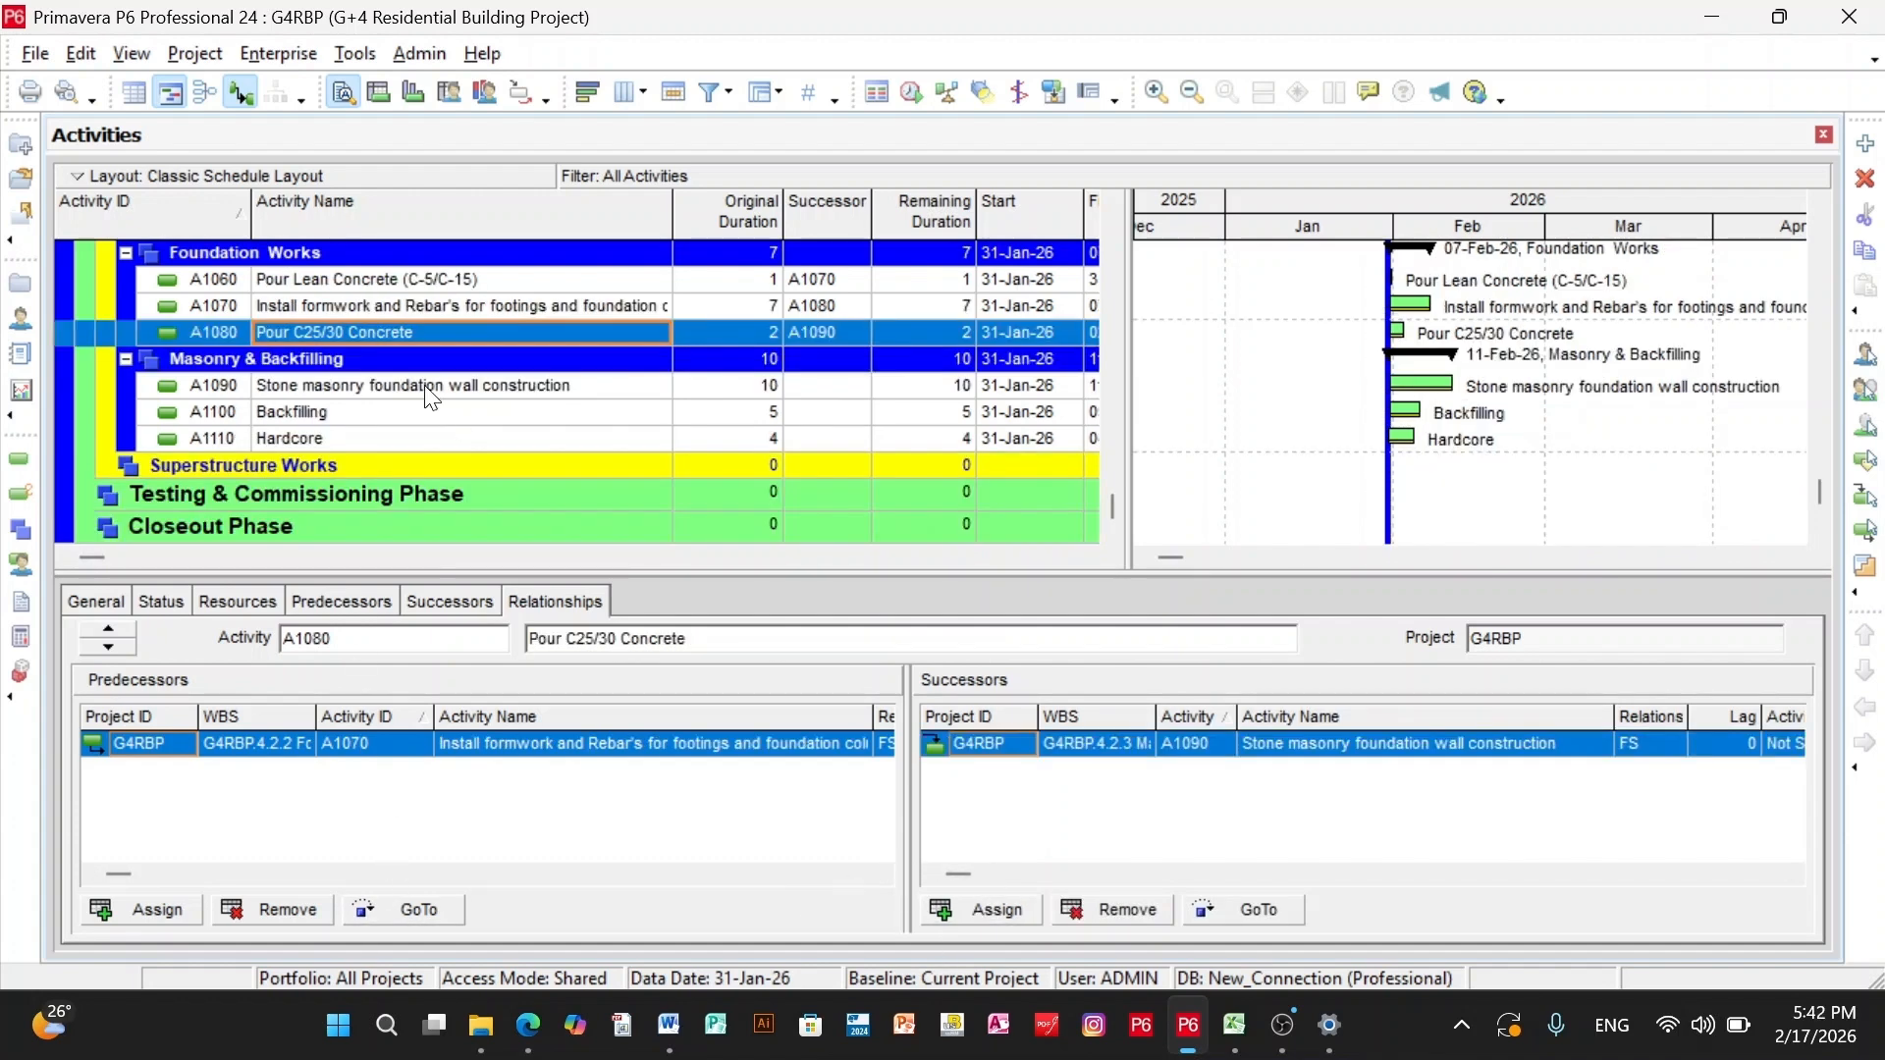
- Assign both Backfilling (A1100) and Hardcore (A1110) as successors of Stone masonry foundation wall construction (A1090)
click(424, 385)
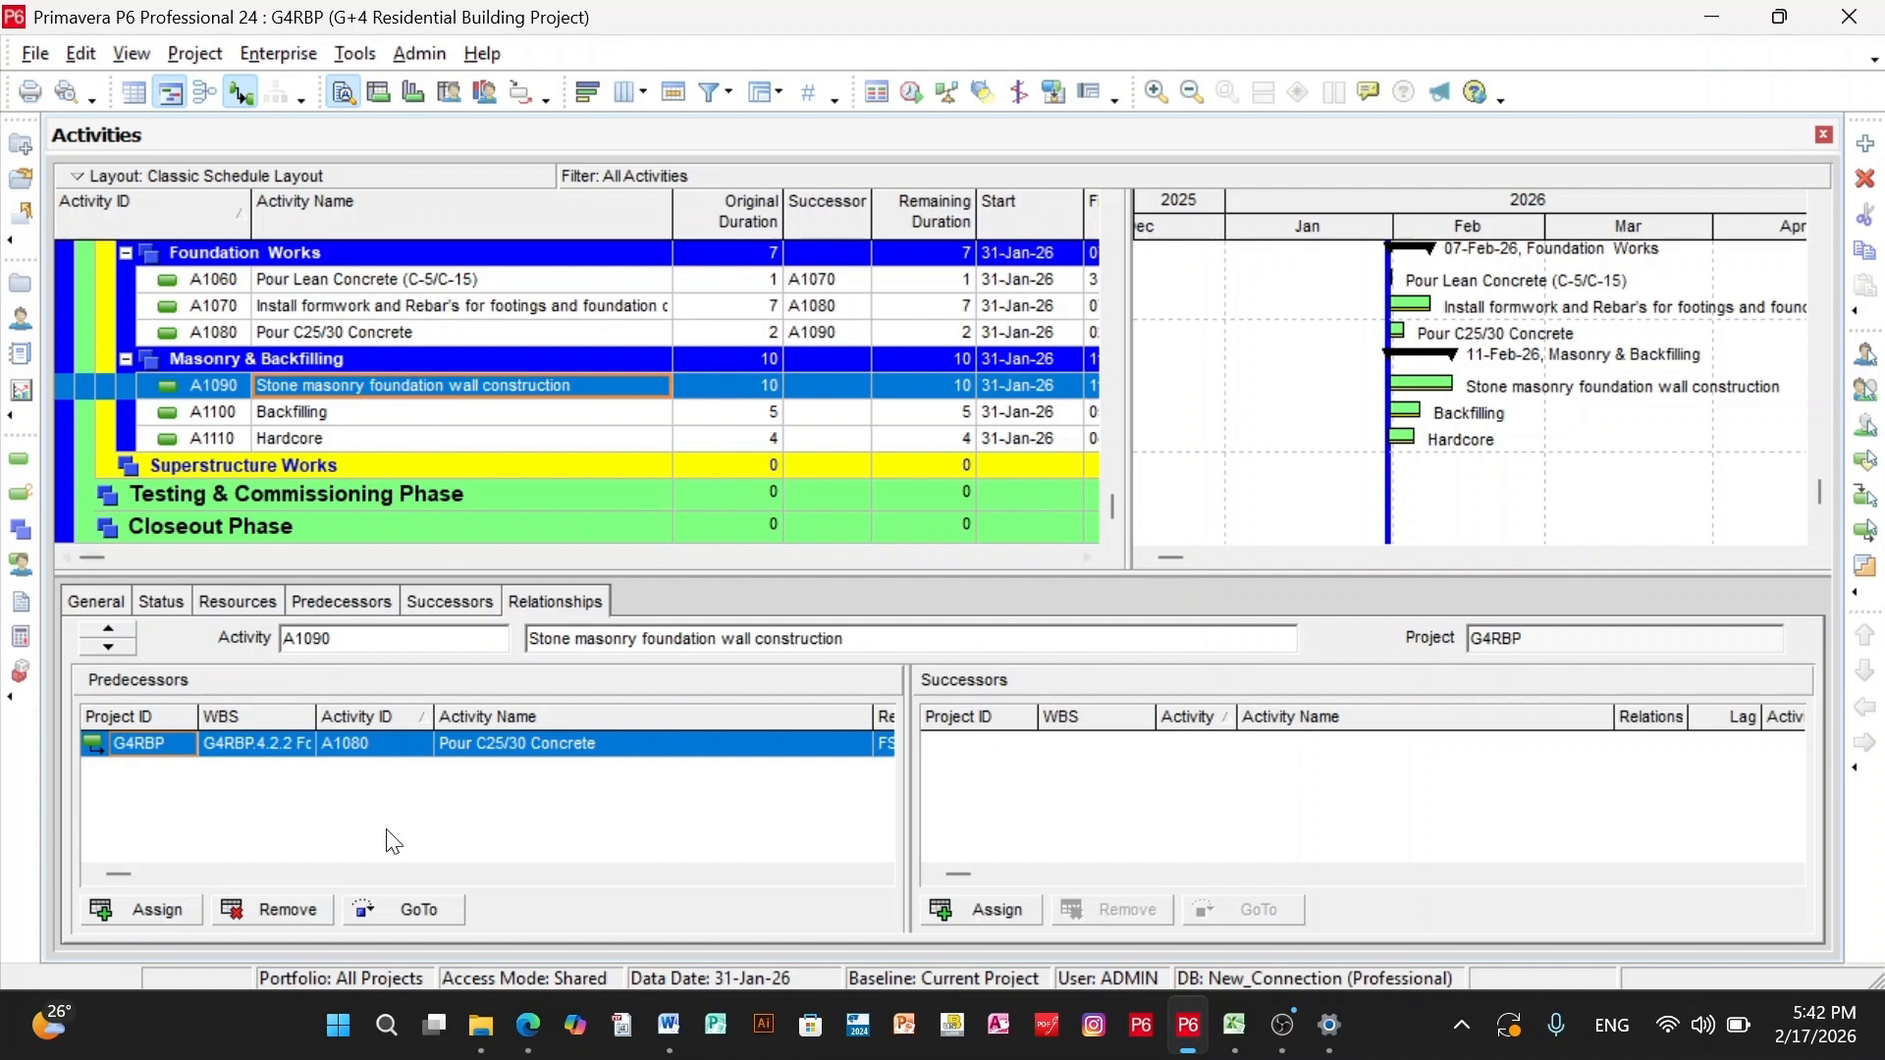
click(1011, 912)
drag(889, 550, 904, 577)
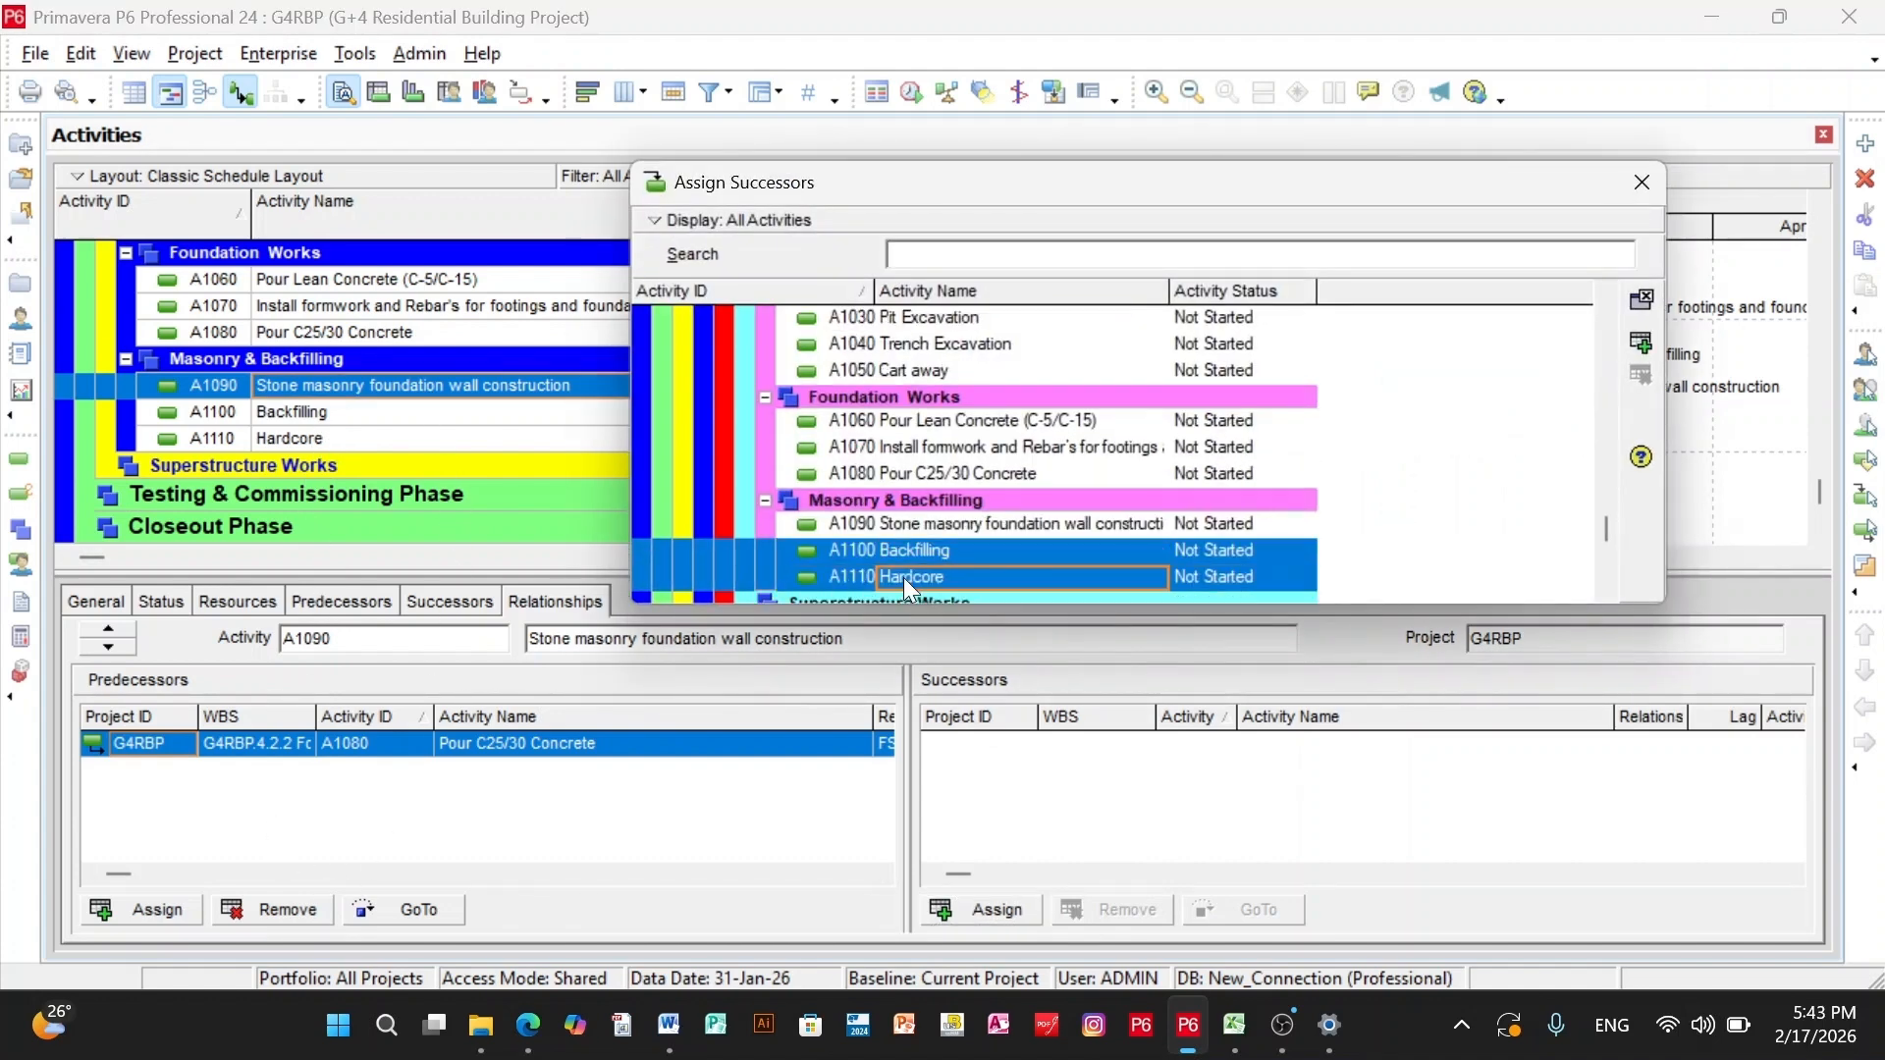
click(1641, 344)
click(1641, 182)
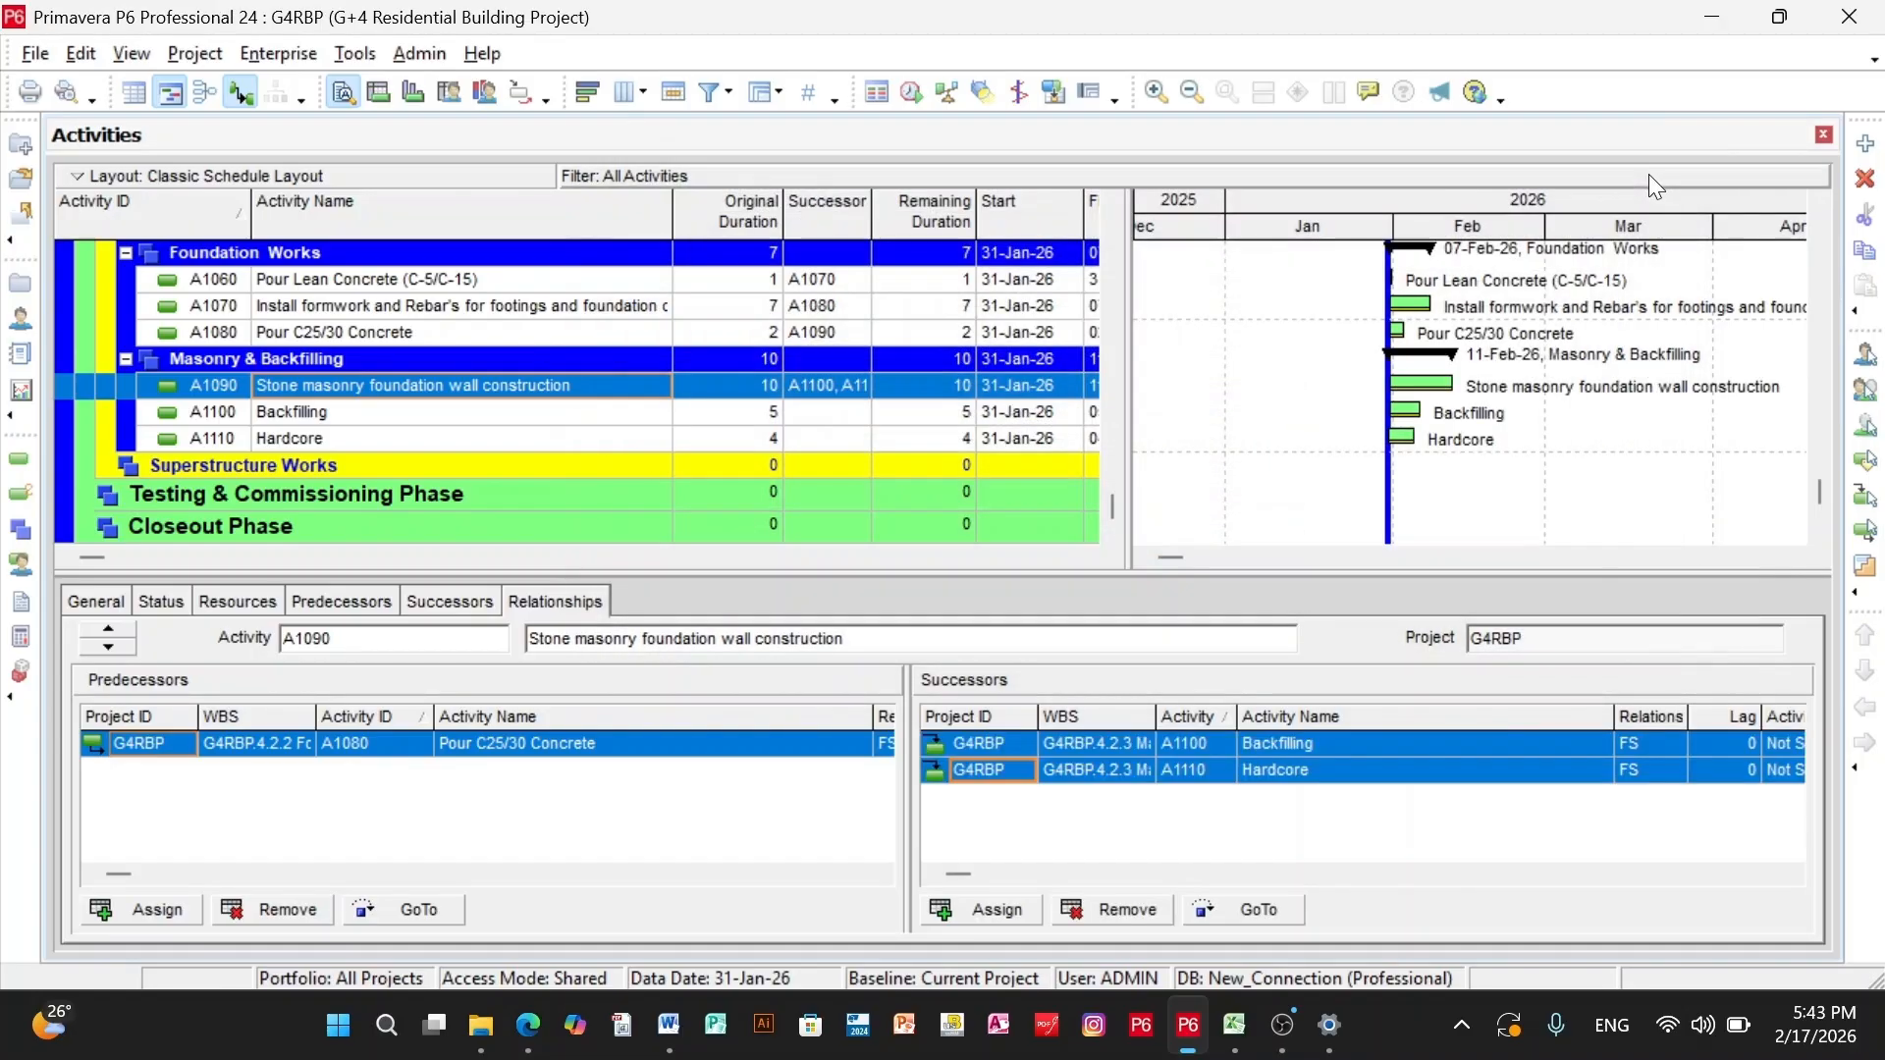